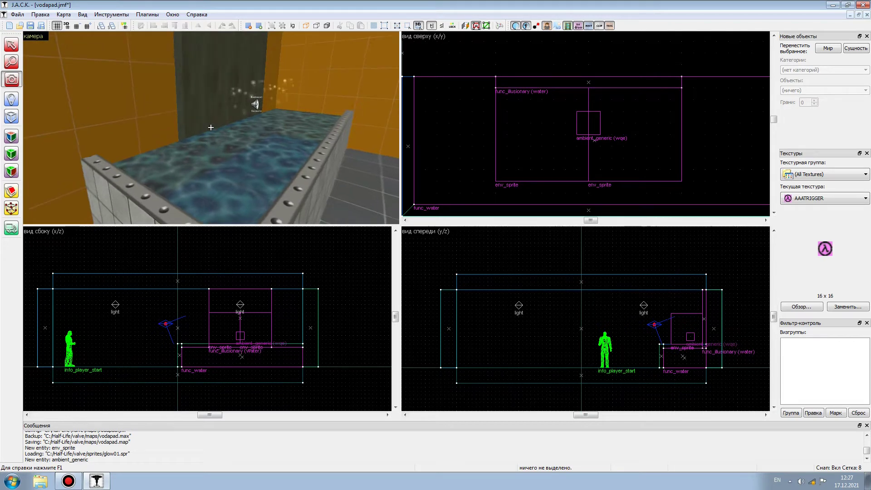
Step: Examine the water basin and the splash env_sprite placed in front of the waterfall
key(d)
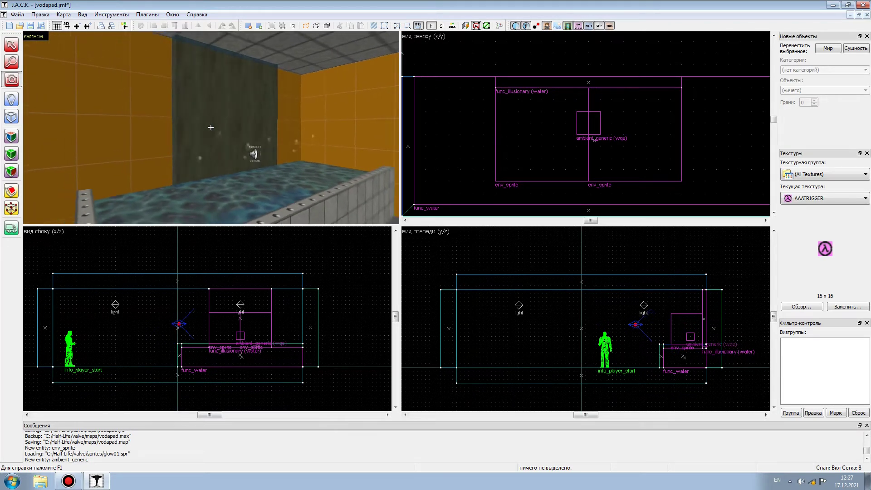
key(s)
key(z)
click(12, 44)
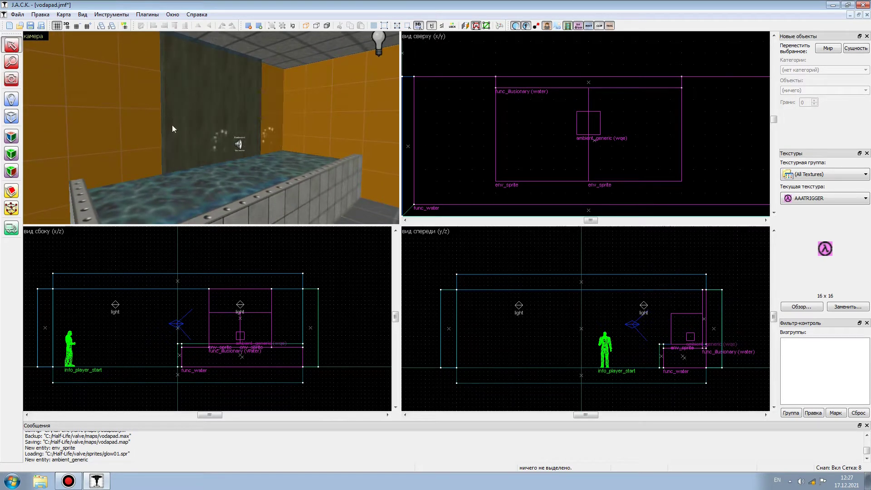
click(224, 146)
click(243, 150)
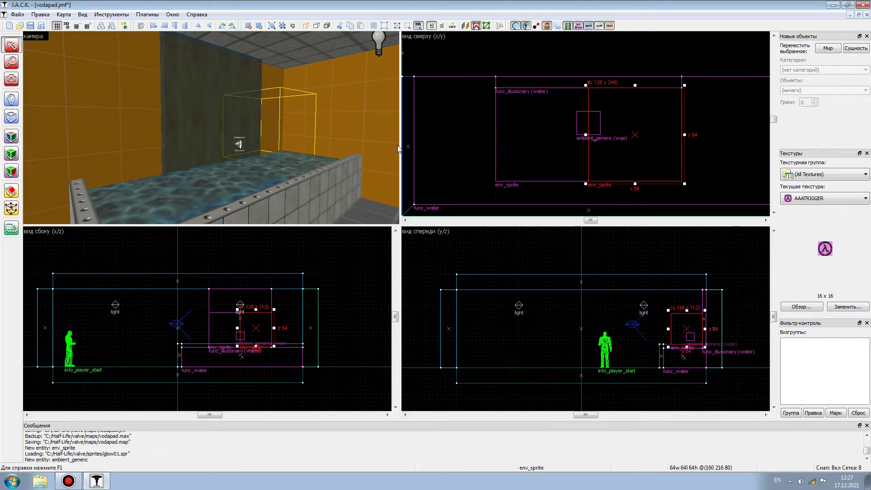
click(462, 92)
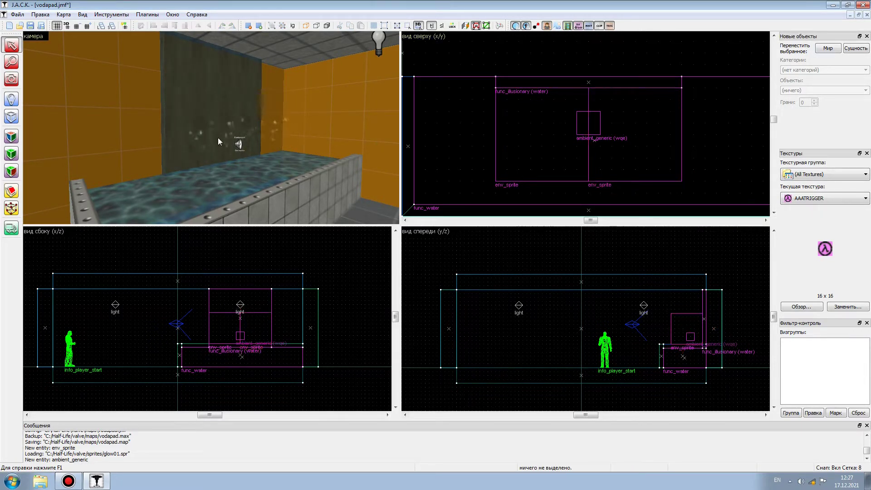
Step: Inspect the face texture and scale settings of the waterfall brush
click(185, 60)
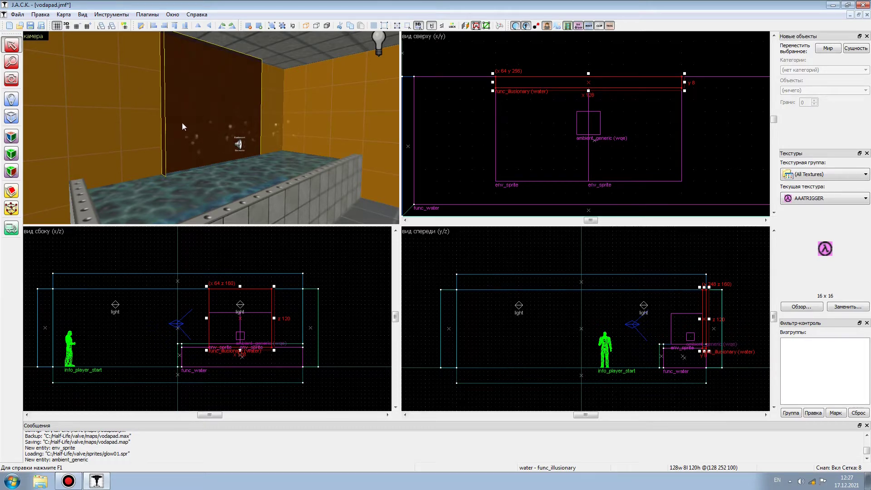
click(11, 136)
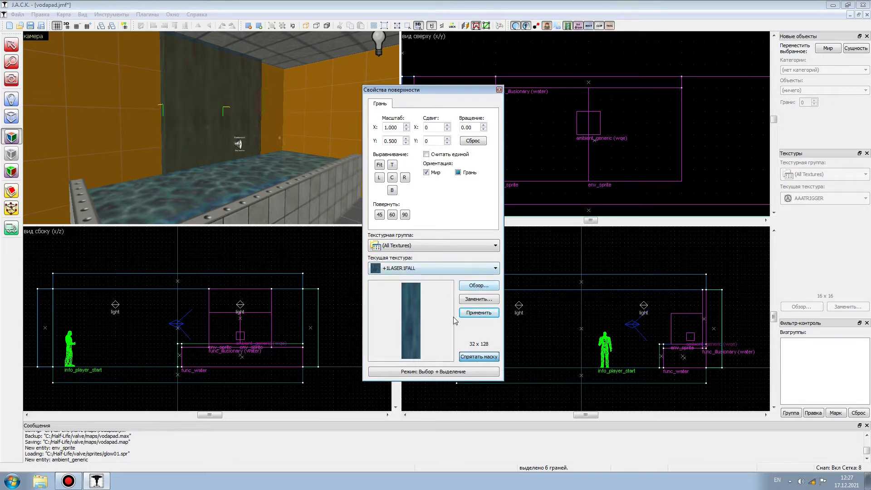
click(499, 90)
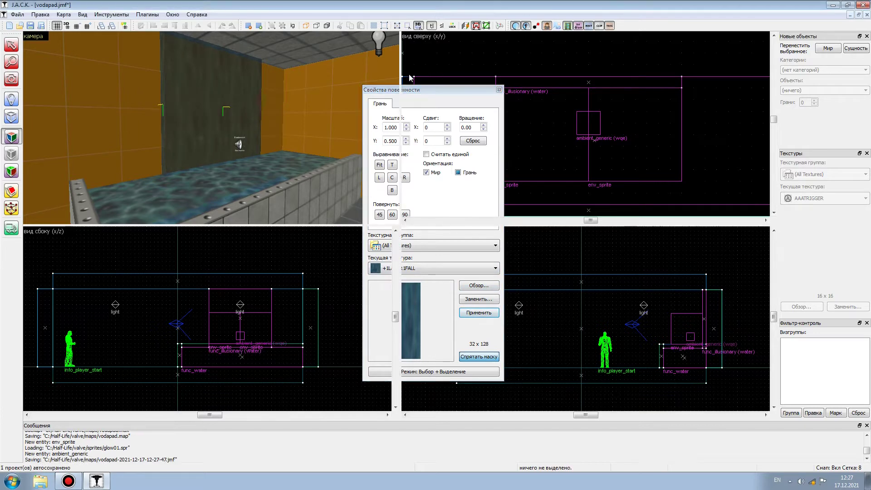
Step: Review the waterfall's func_illusionary properties, covering its Name, Render Mode, FX Amount, ZHLT Lightflags and Light Origin Target
click(206, 77)
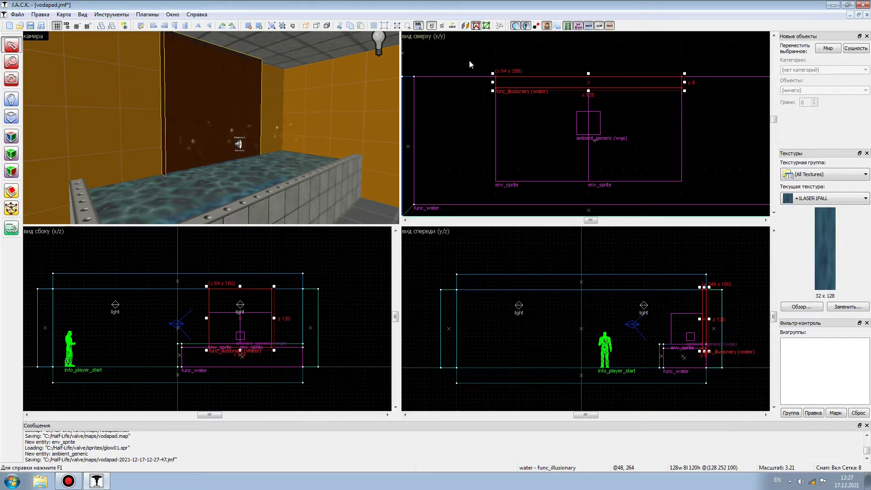
right_click(189, 80)
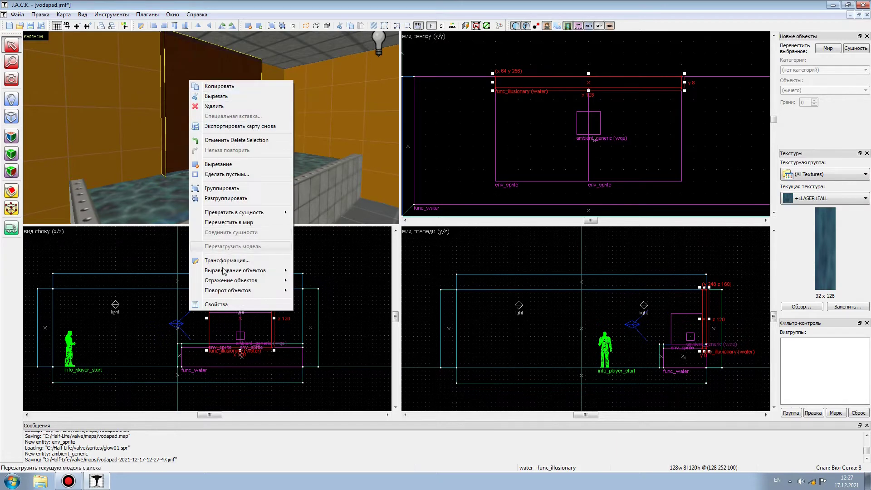
click(216, 304)
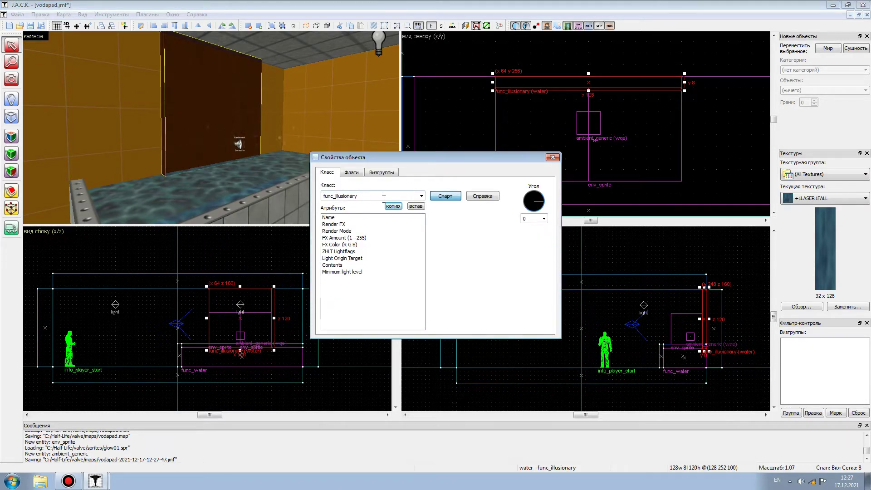
click(356, 218)
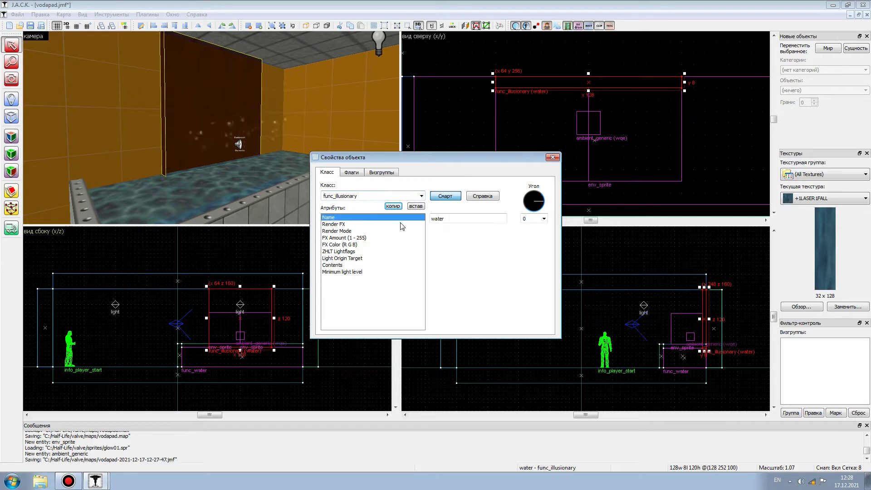
click(443, 220)
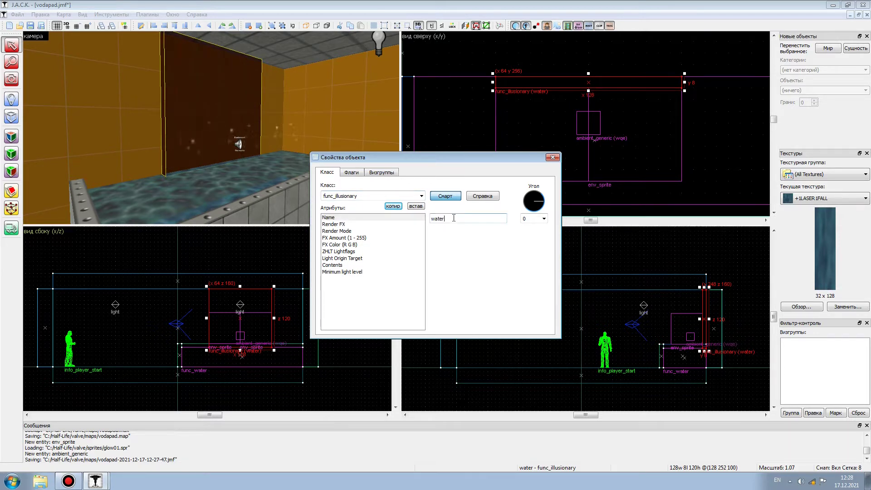
click(343, 232)
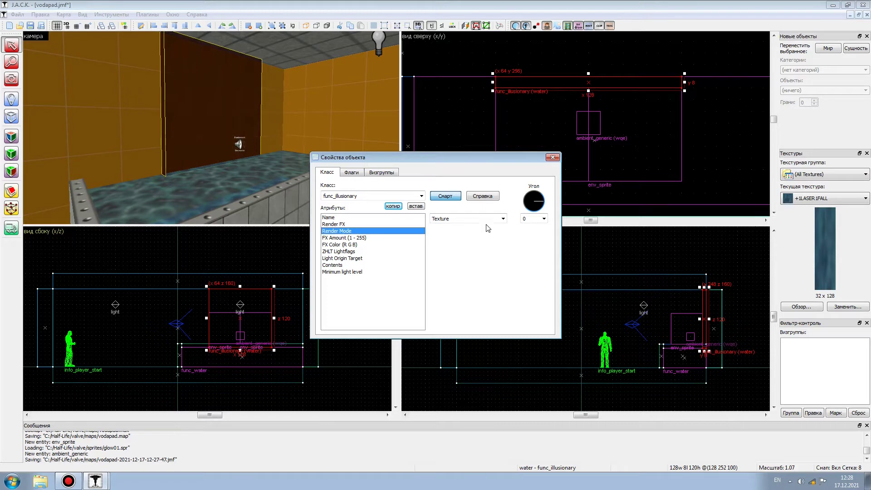
click(344, 238)
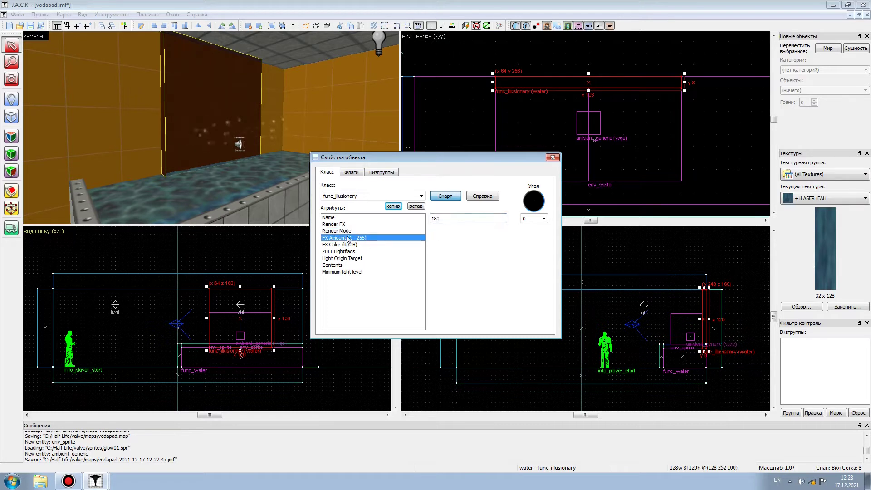
click(440, 219)
text(180)
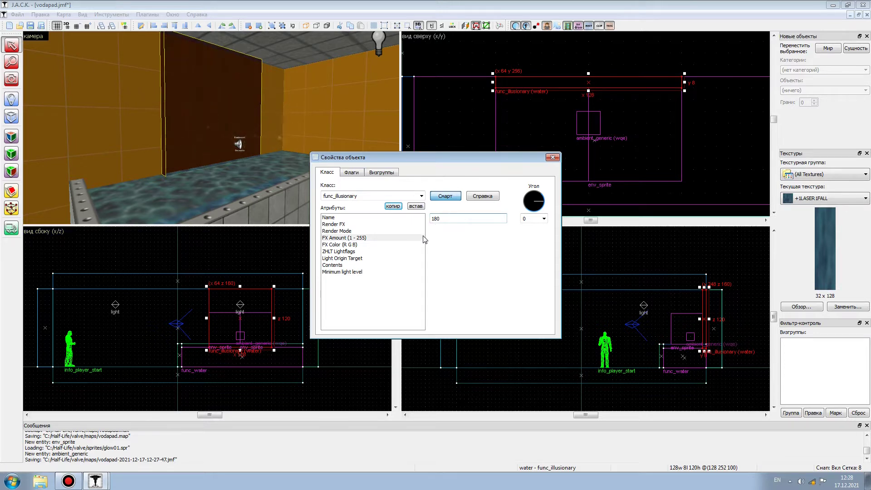
click(357, 251)
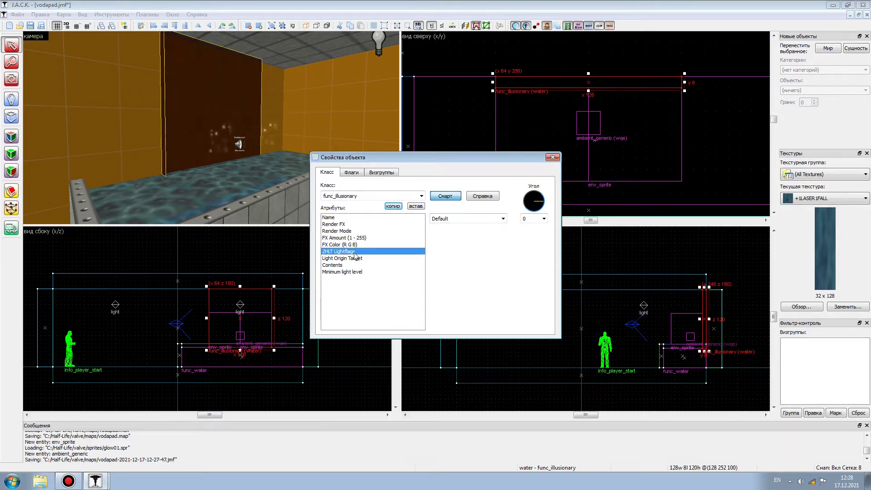
click(359, 259)
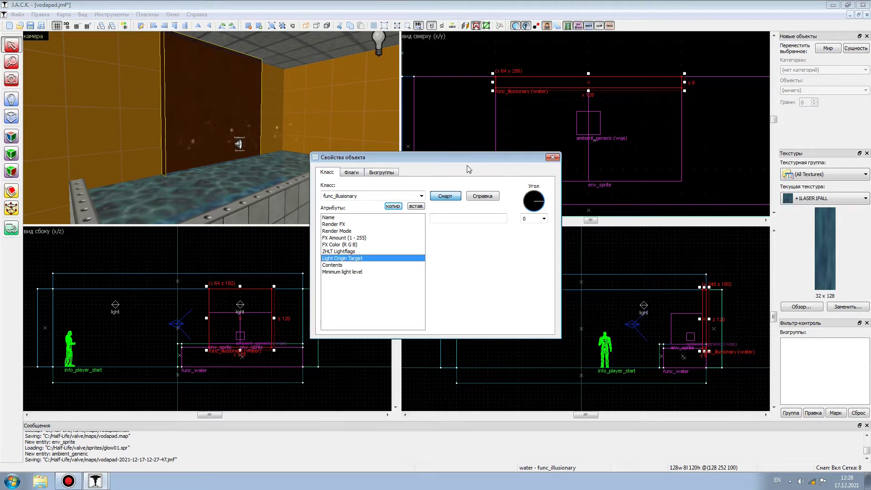
click(553, 157)
click(437, 55)
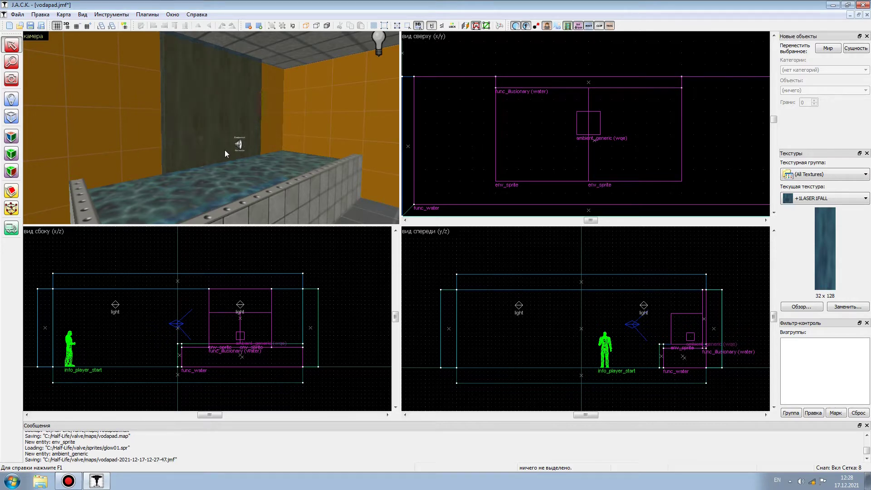
Step: Create an env_sprite entity beside the waterfall, above the basin, at 32, 232, 96
click(232, 163)
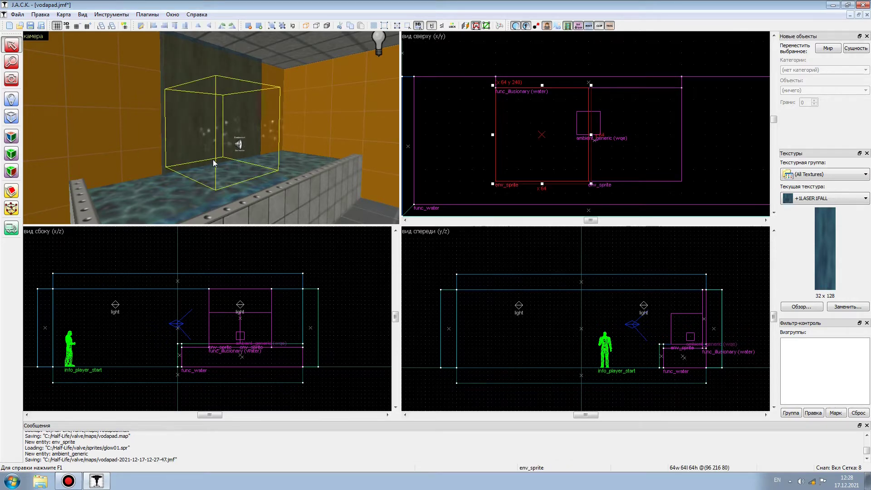
click(492, 56)
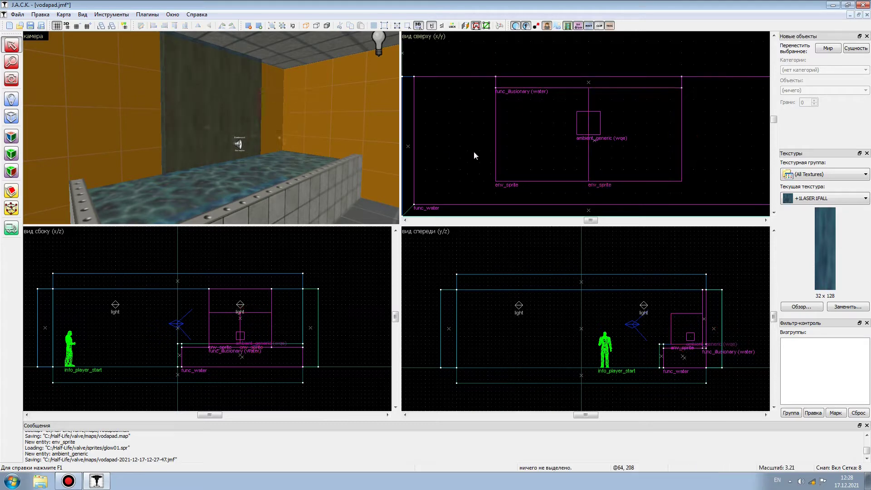
scroll(202, 145, down, 2)
scroll(197, 142, down, 1)
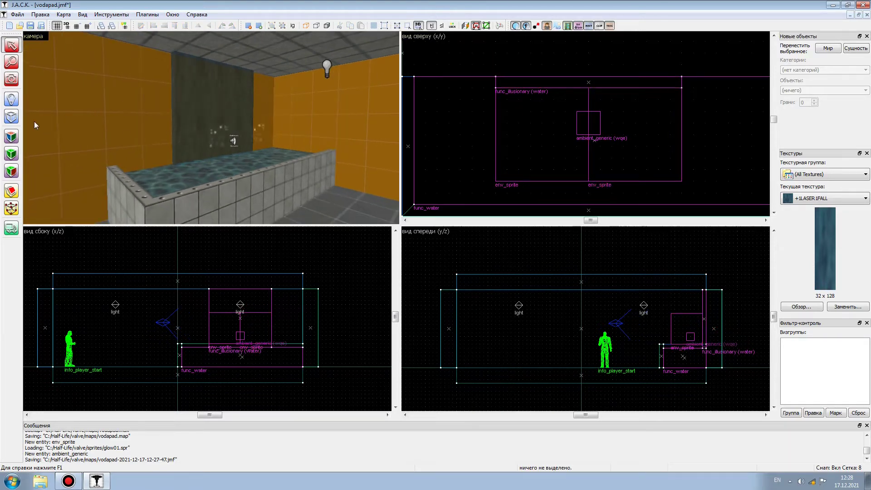
click(11, 99)
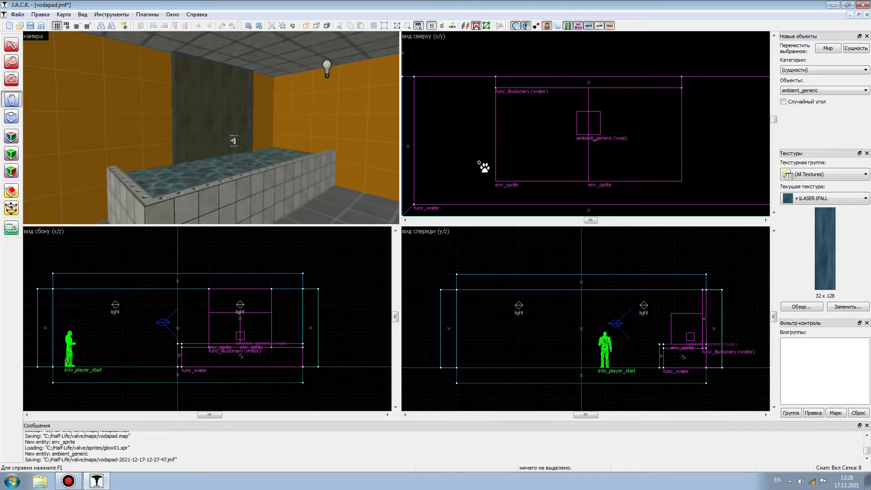
click(449, 111)
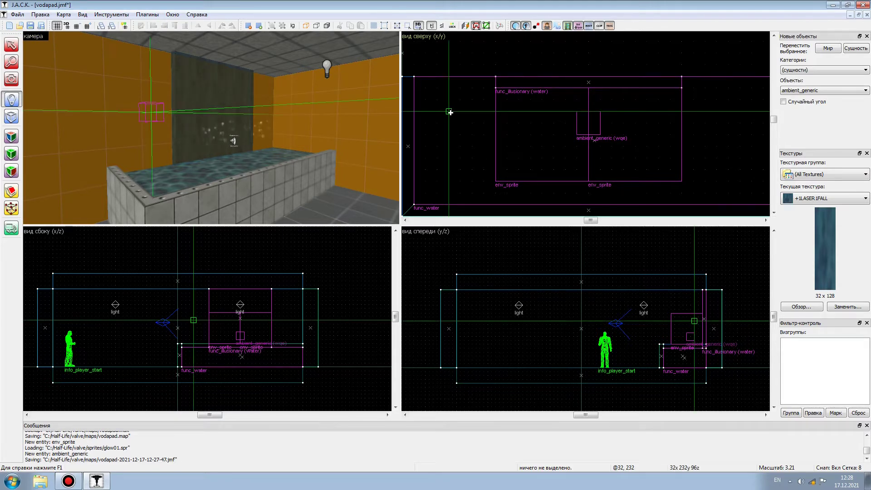
right_click(449, 112)
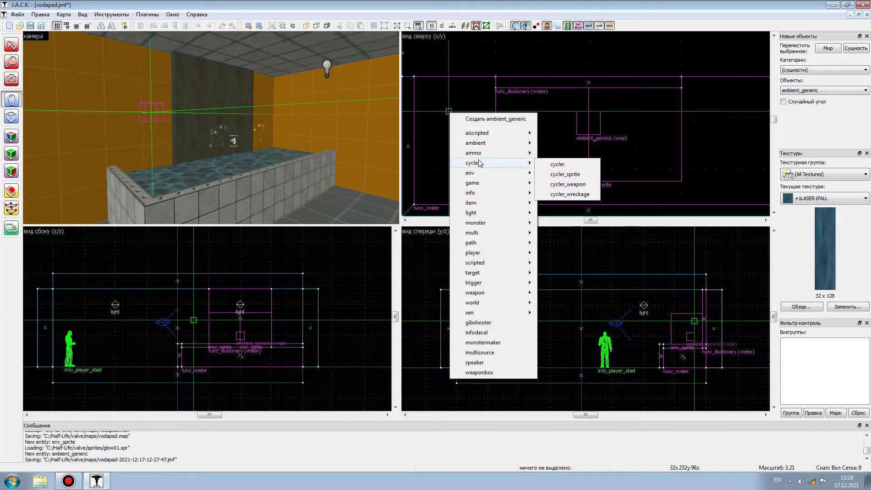
mouse_move(483, 148)
mouse_move(471, 174)
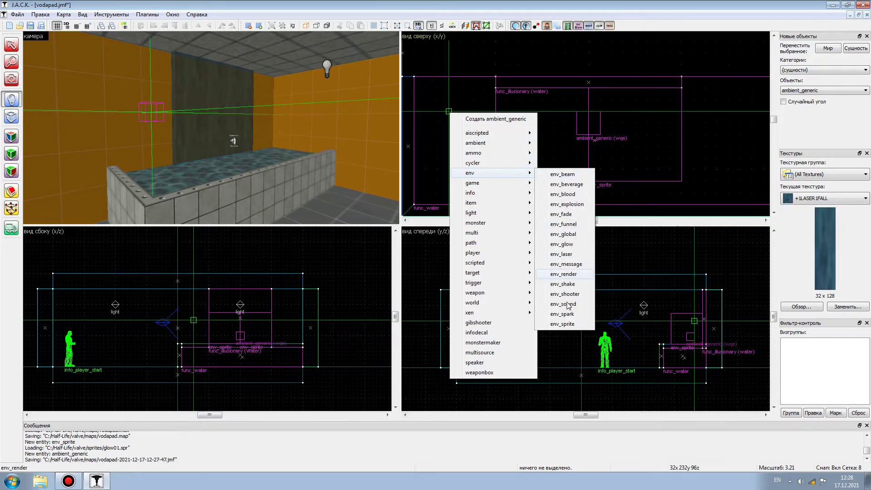
click(563, 324)
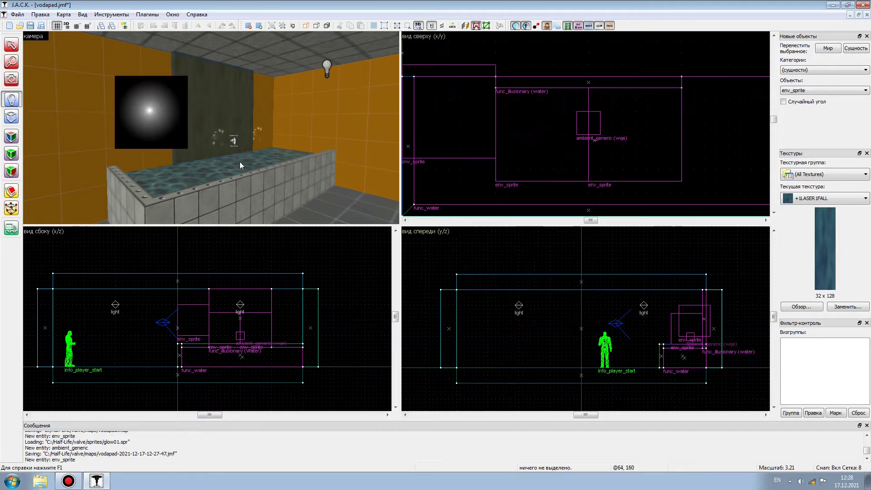
Step: Set the Render Mode of the new env_sprite beside the waterfall to Additive
click(12, 44)
click(145, 110)
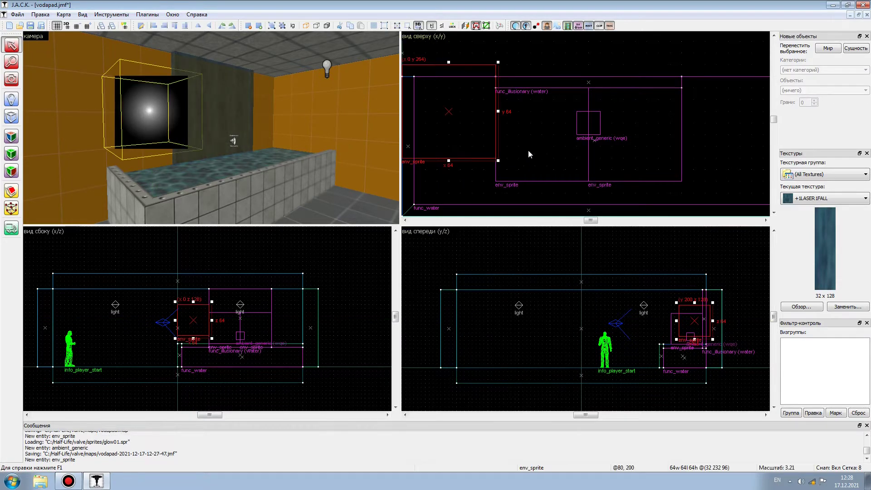
scroll(557, 121, down, 1)
scroll(466, 119, up, 1)
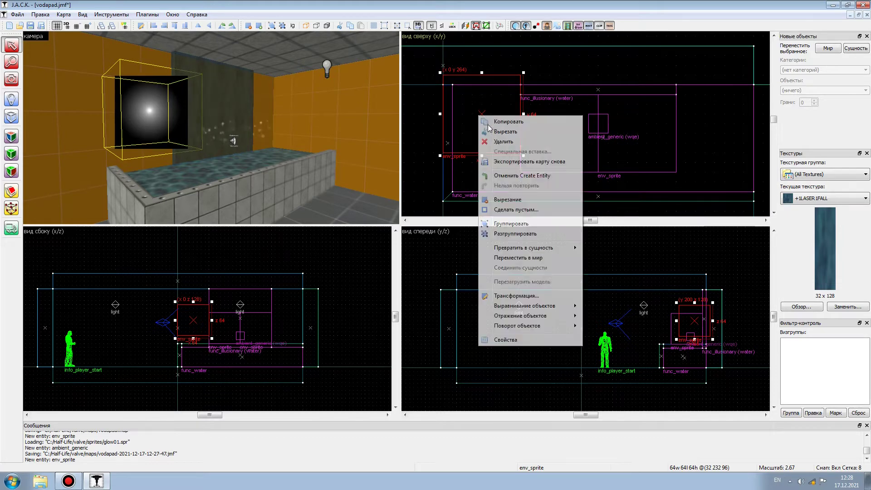
right_click(477, 113)
click(506, 340)
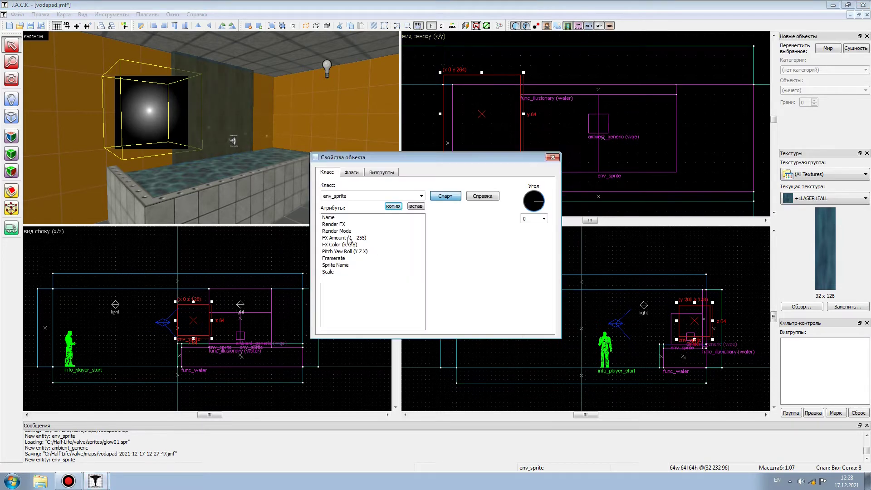
click(341, 218)
click(347, 231)
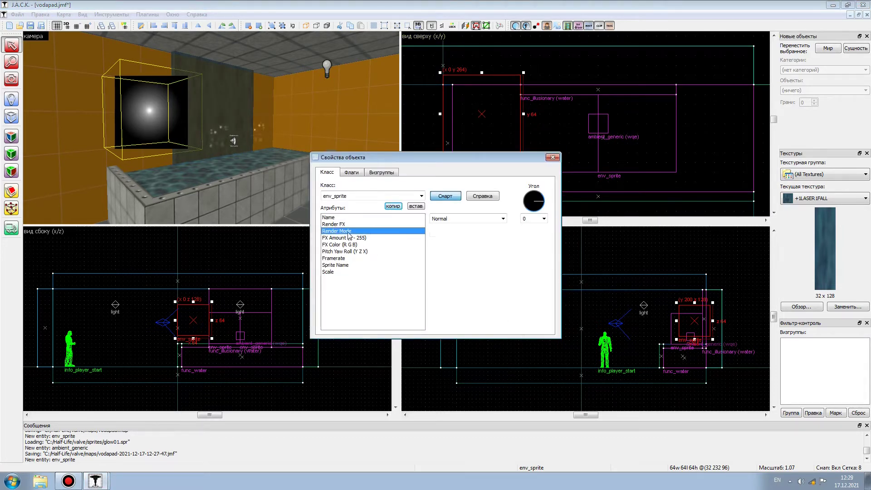
click(504, 219)
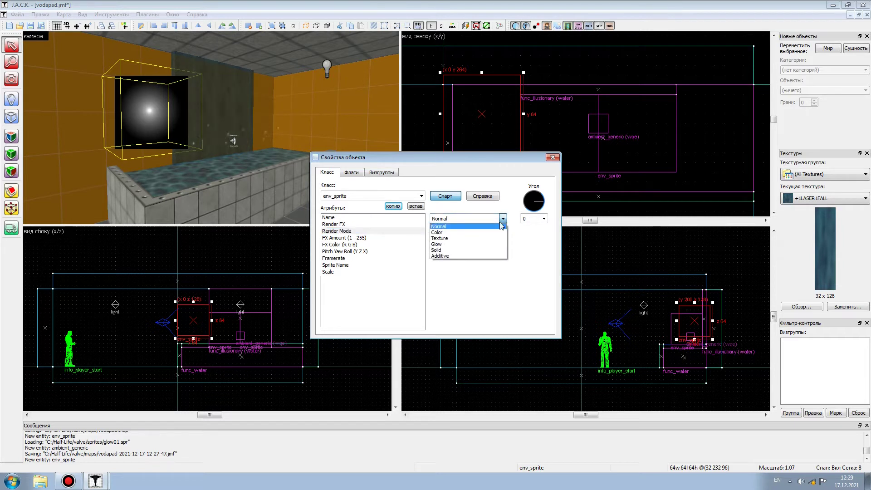
click(448, 257)
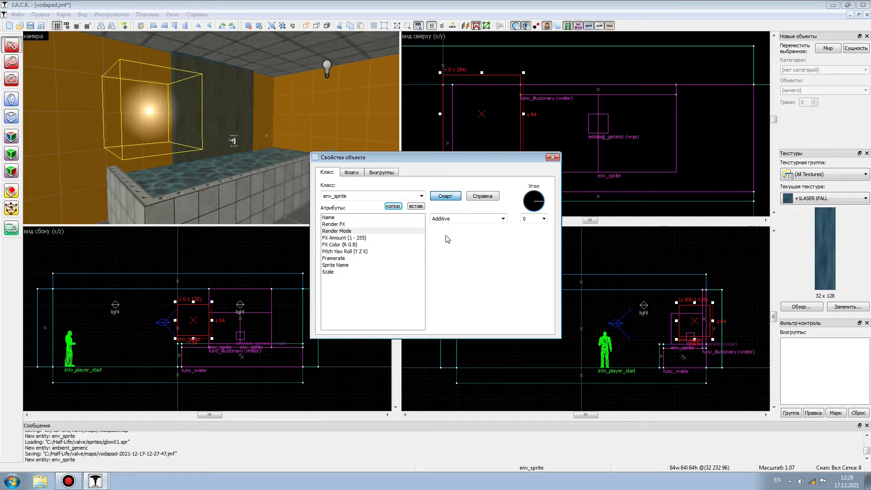
Step: Set the new sprite's FX Amount to 180 and open its Framerate attribute
click(362, 238)
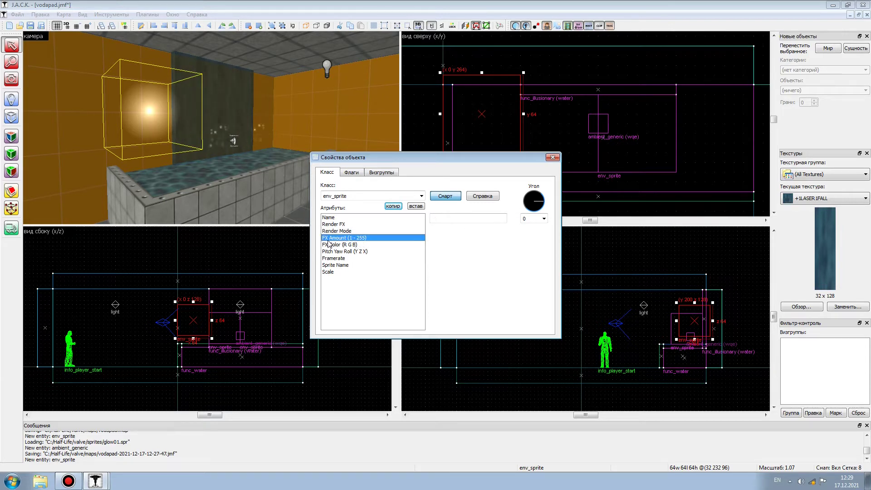
click(439, 219)
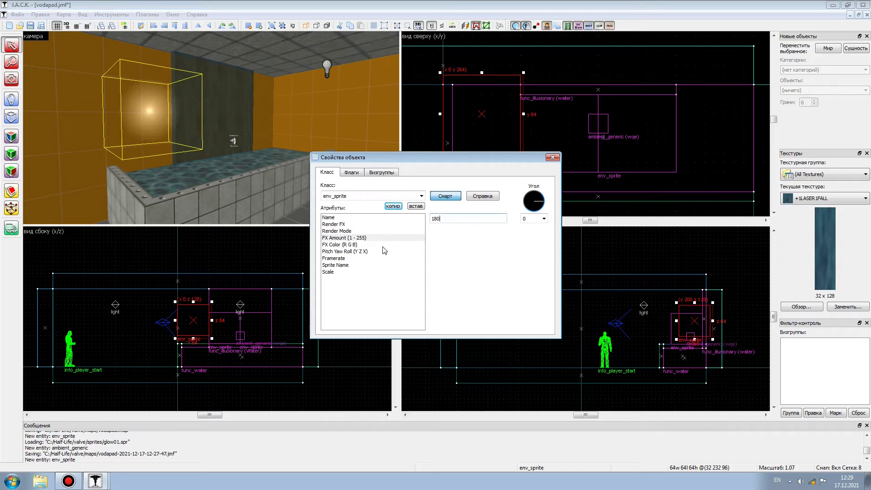
click(344, 259)
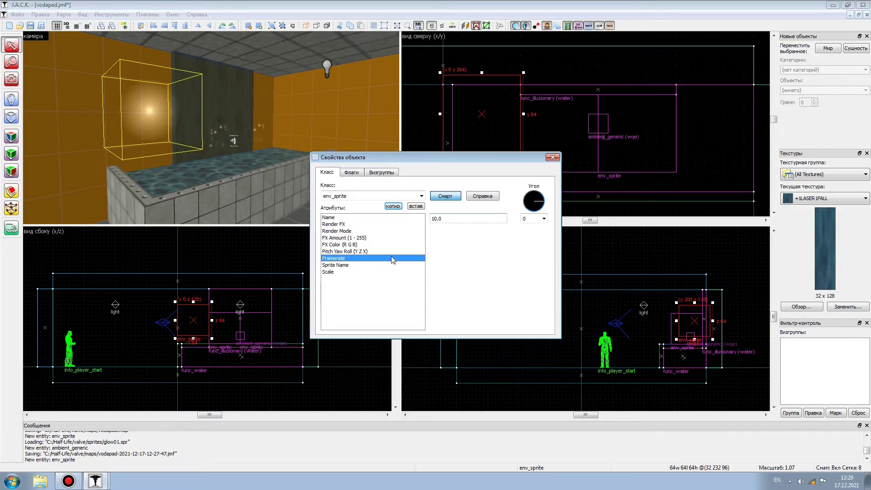
Step: Check the Framerate and Scale attributes of the new env_sprite beside the waterfall
click(447, 218)
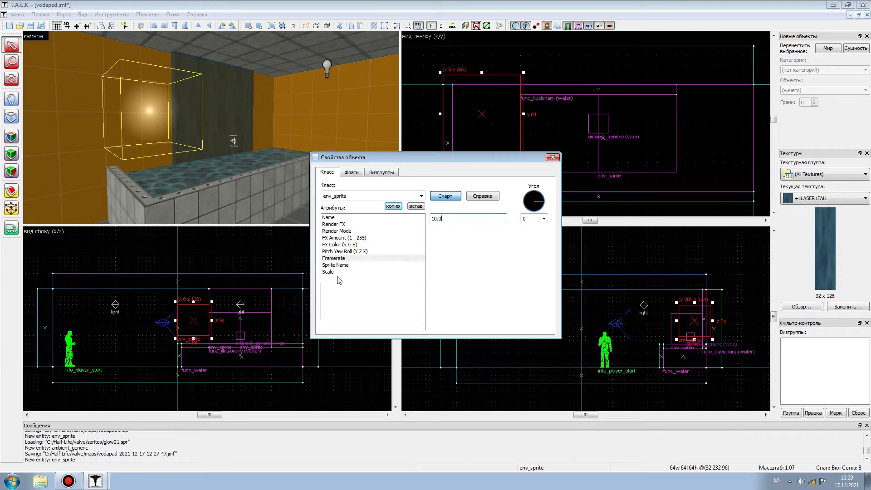
click(396, 272)
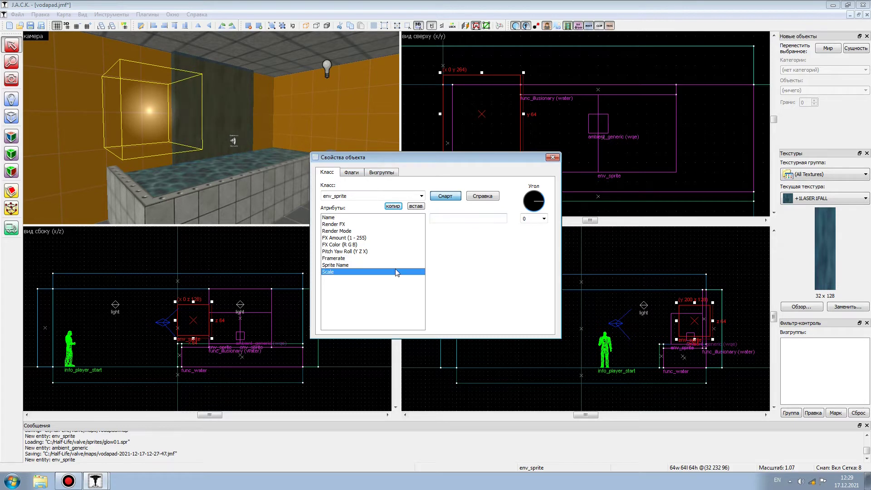
click(433, 218)
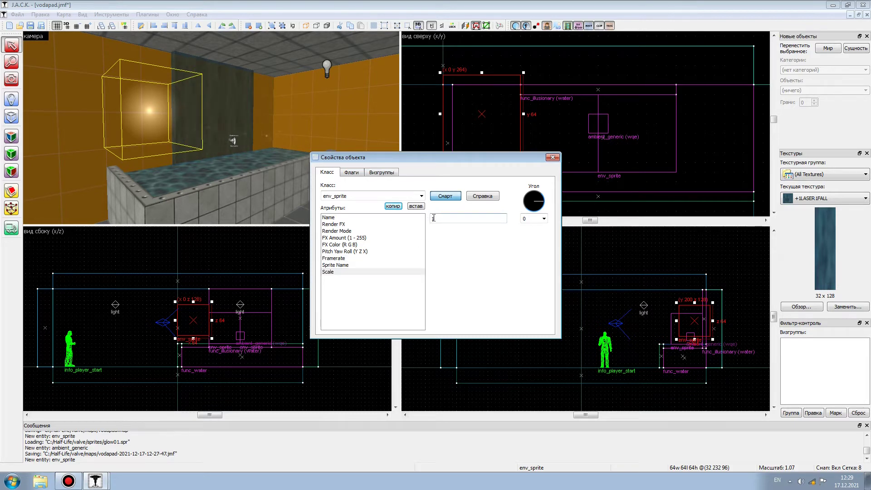
Step: Assign wsplash3.spr from the valve sprites folder as the Sprite Name of the new env_sprite
click(343, 267)
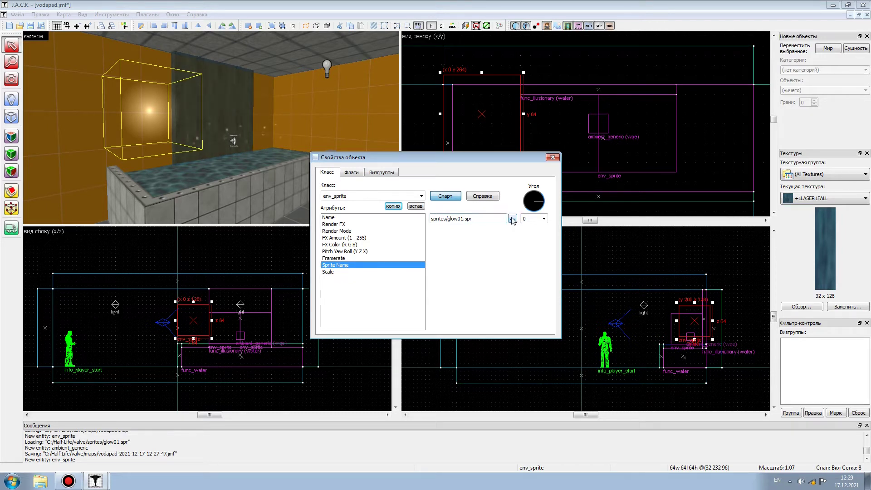
drag(432, 218, 474, 219)
click(479, 218)
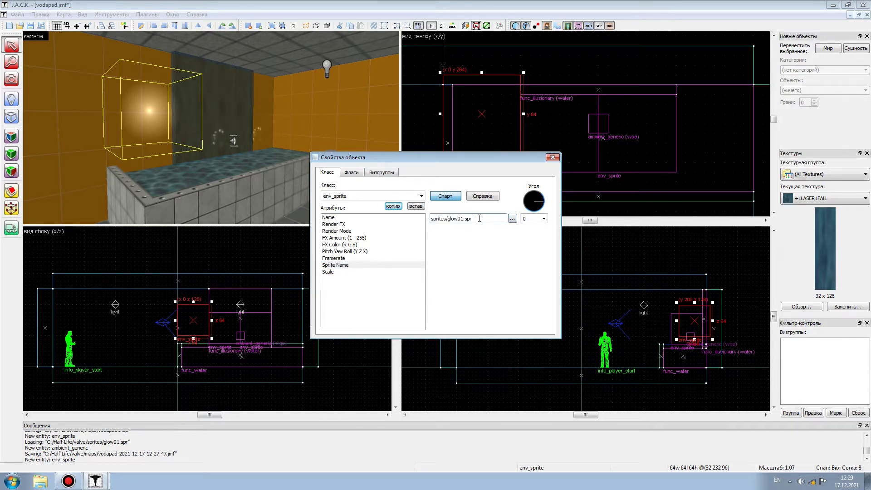
click(513, 220)
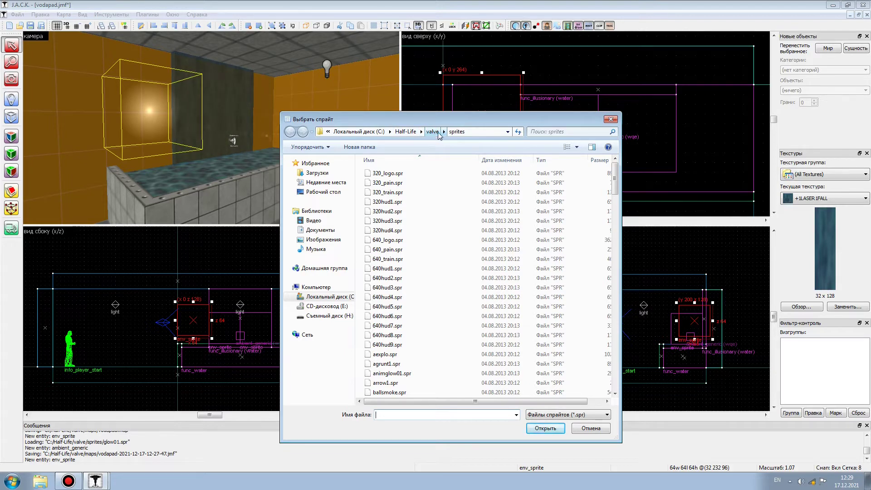
click(453, 133)
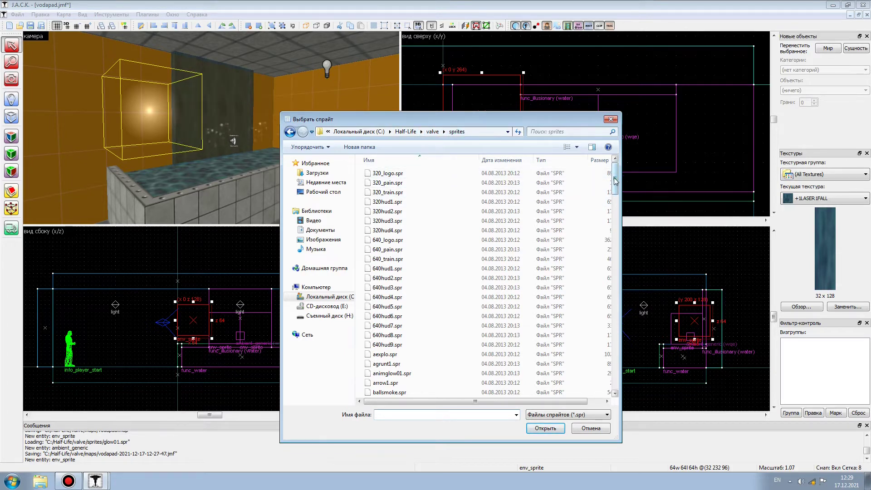
drag(615, 181, 620, 352)
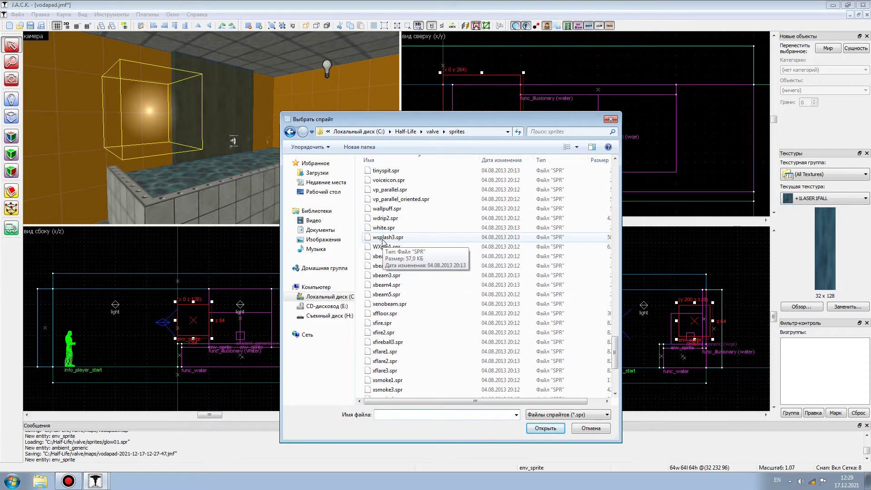
click(397, 239)
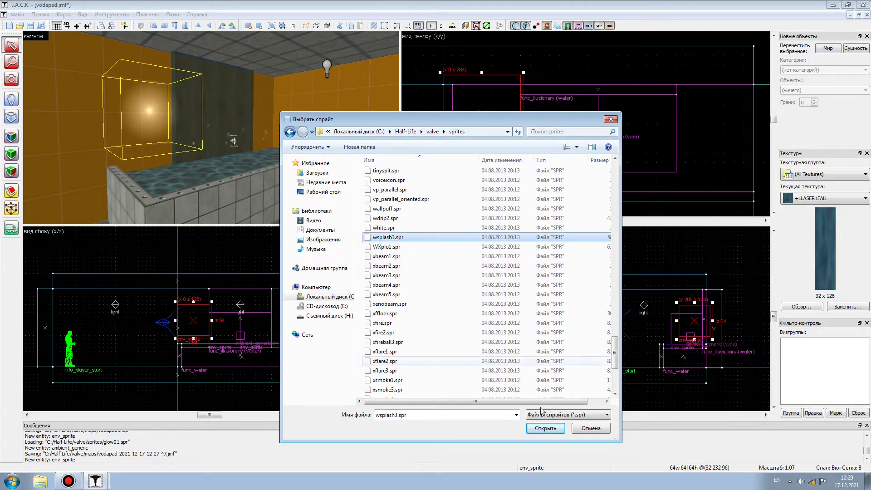
click(546, 429)
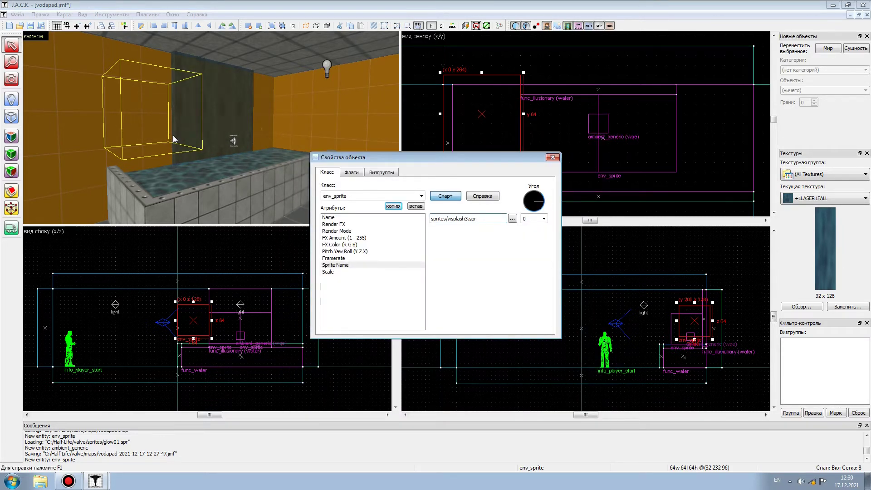
Step: Check the new env_sprite's flags, close its properties, and delete this sprite from beside the waterfall
click(351, 174)
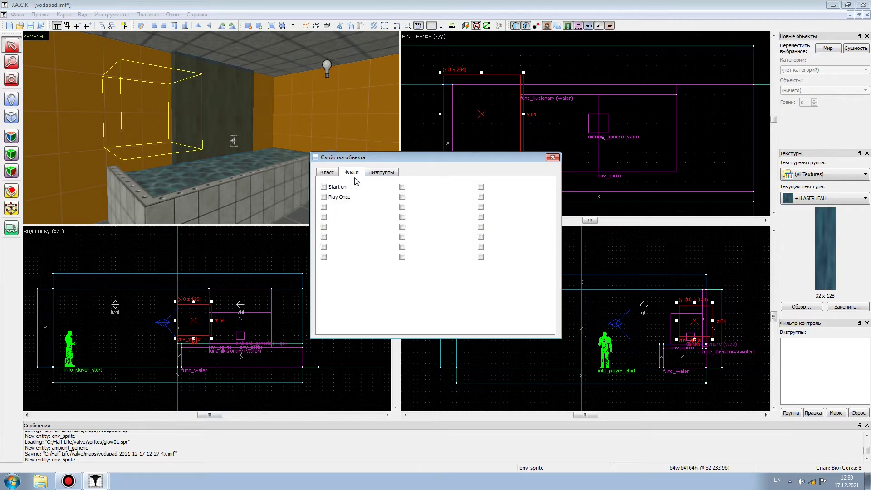
click(326, 174)
click(552, 157)
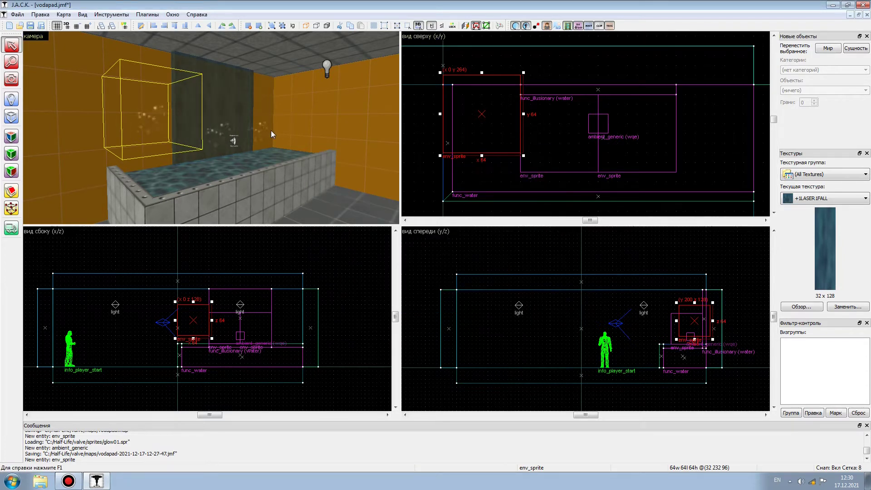
drag(189, 121, 257, 140)
key(Escape)
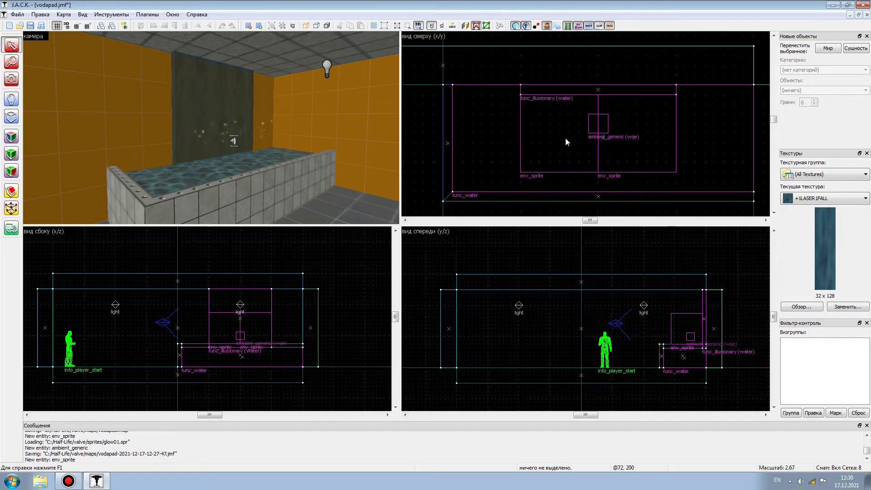
Step: Create an ambient_generic entity beside the waterfall, above the basin, at 24, 232, 96
click(13, 100)
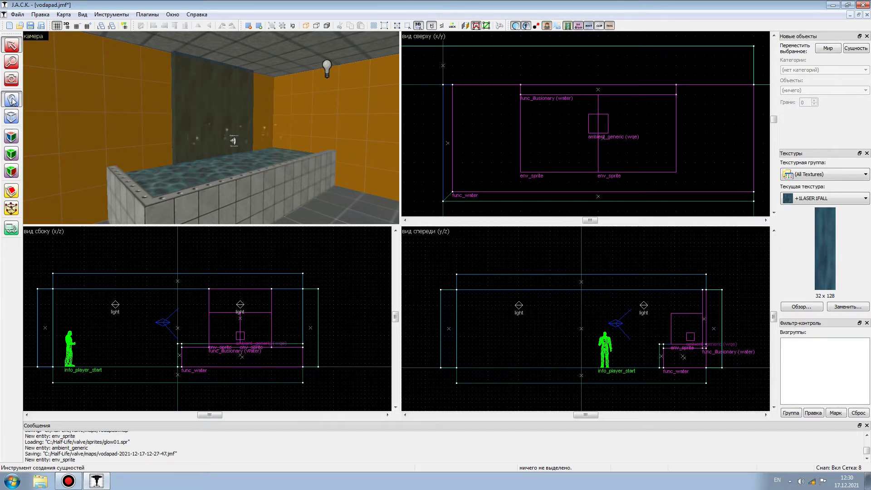
click(472, 108)
right_click(472, 108)
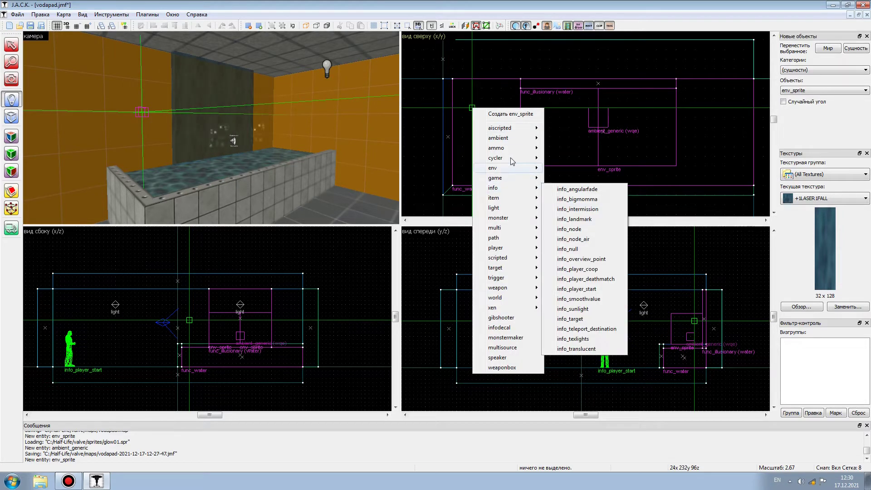
mouse_move(511, 143)
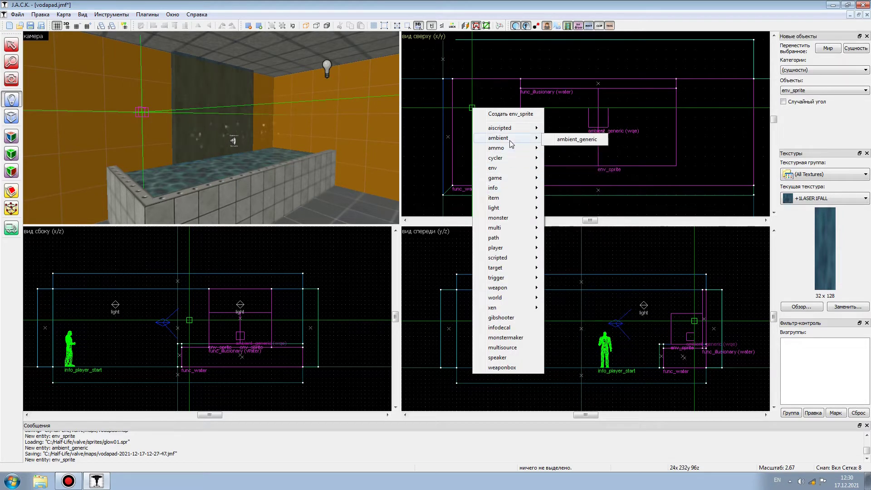
click(560, 140)
Step: Open the properties of the new ambient_generic, look over its Name and WAV Name, and set its Volume to 8
click(14, 46)
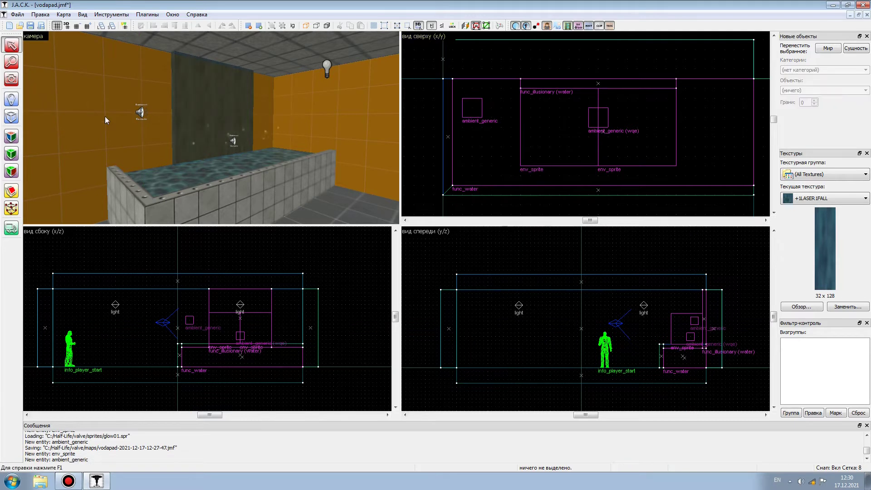
click(141, 113)
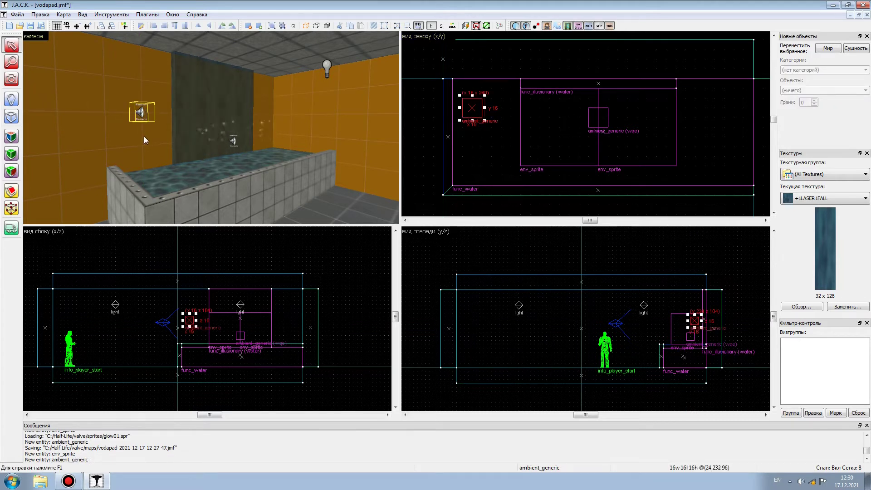
right_click(141, 112)
click(182, 333)
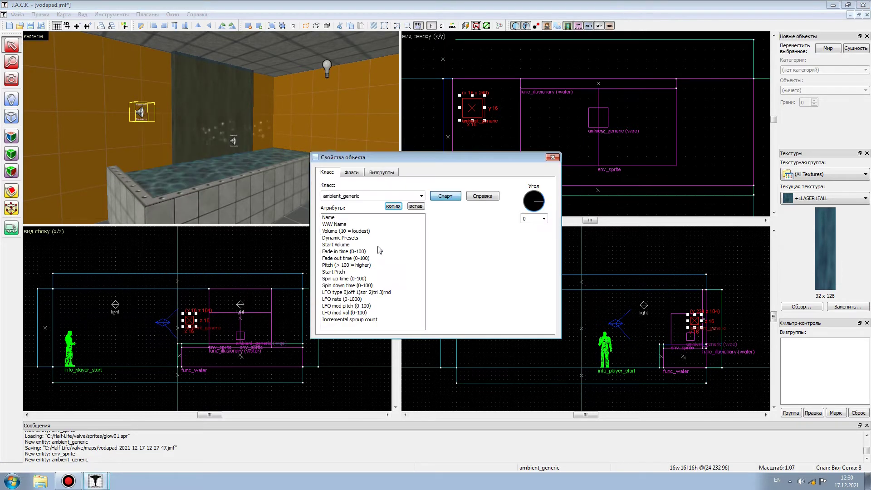
click(338, 224)
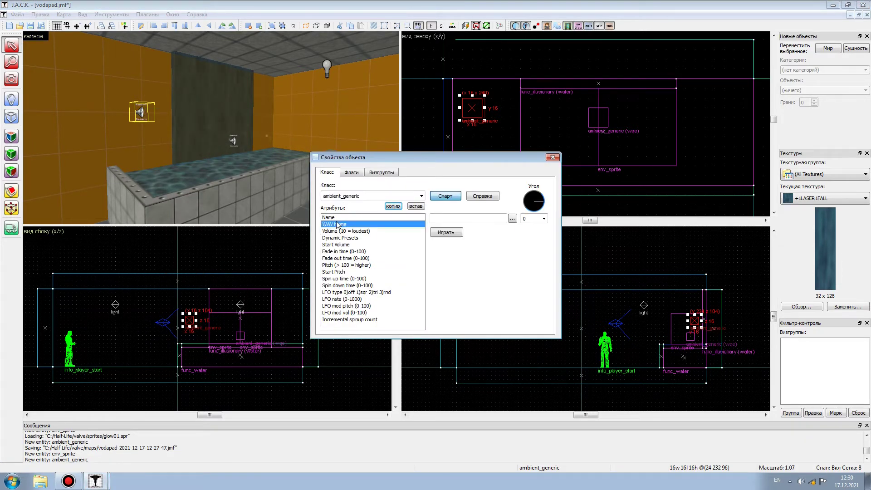
click(371, 218)
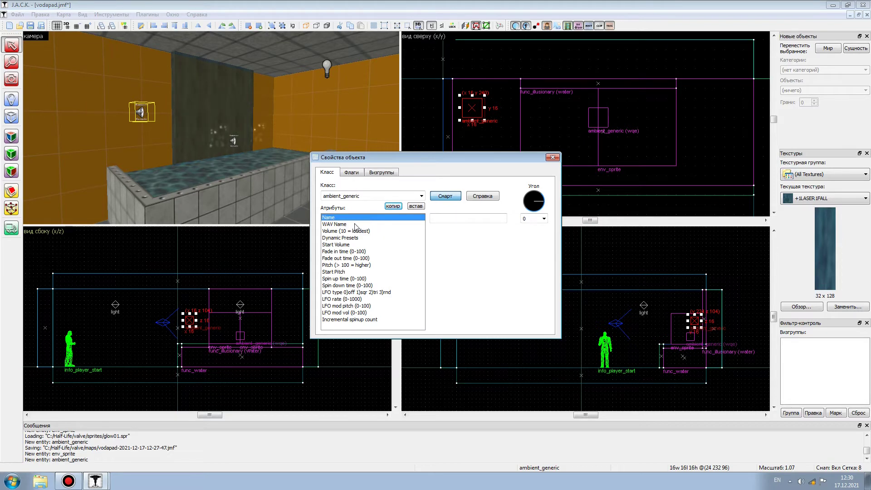
click(355, 225)
click(359, 231)
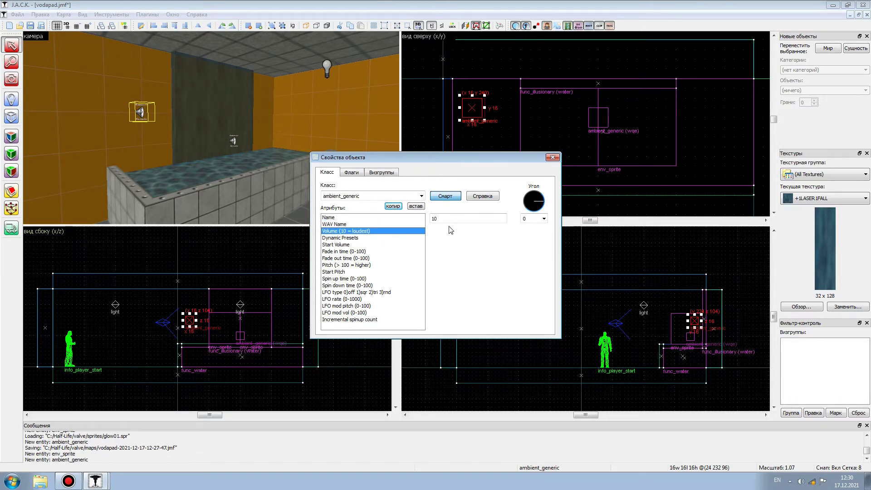
key(Tab)
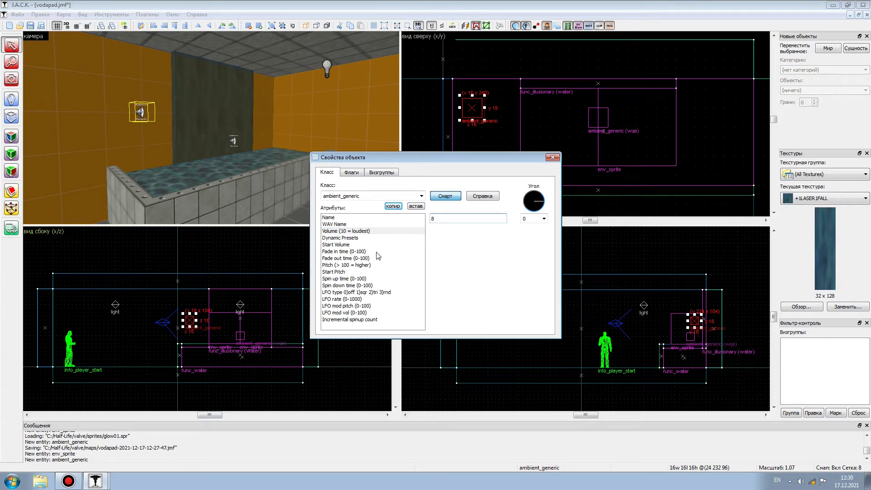
Step: Assign waterfall3 from the ambience sound folder as the WAV Name of the new ambient_generic
click(336, 224)
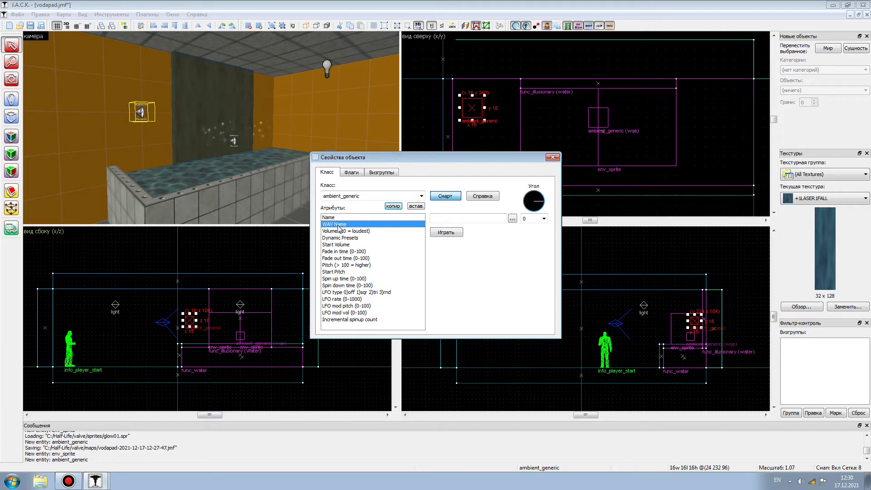
click(513, 219)
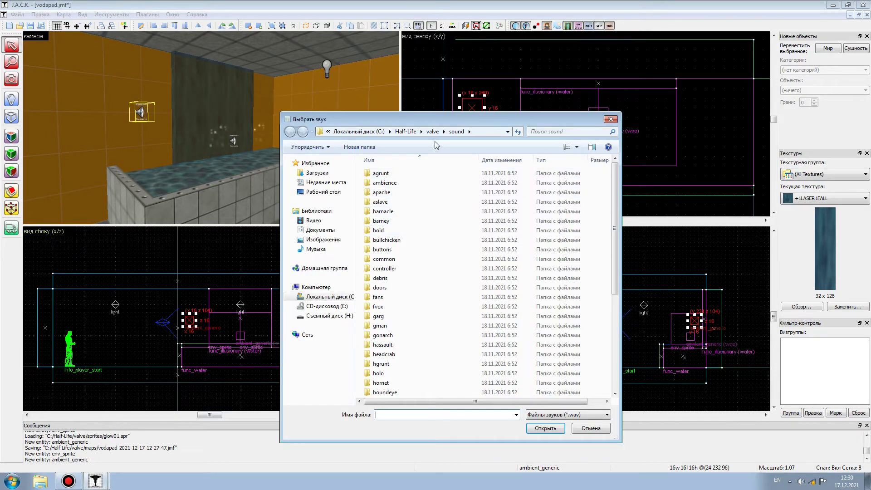
double_click(393, 183)
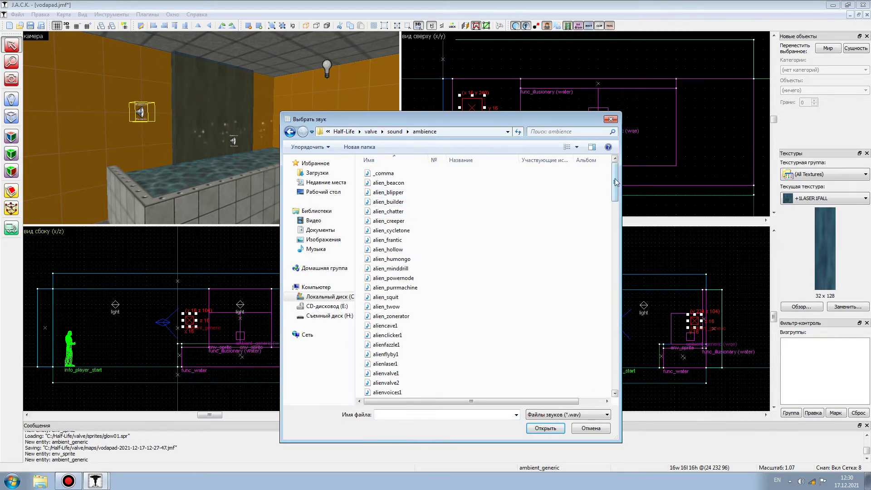
drag(615, 182, 614, 370)
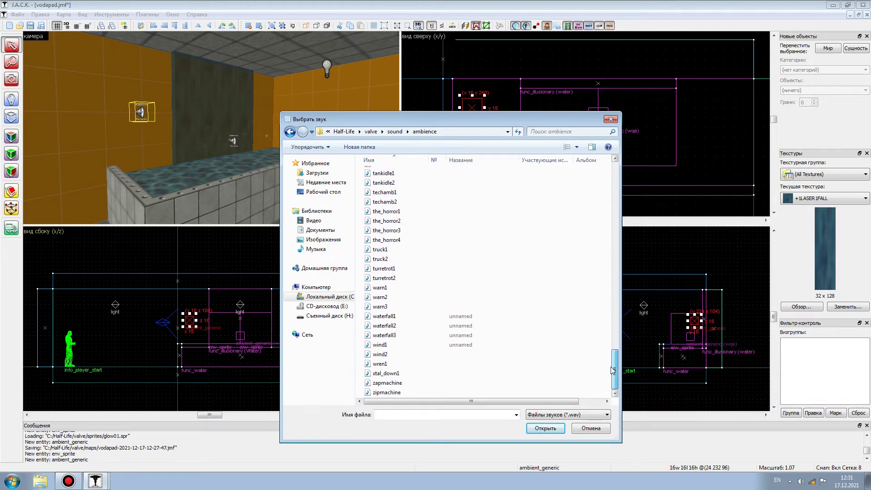
click(393, 336)
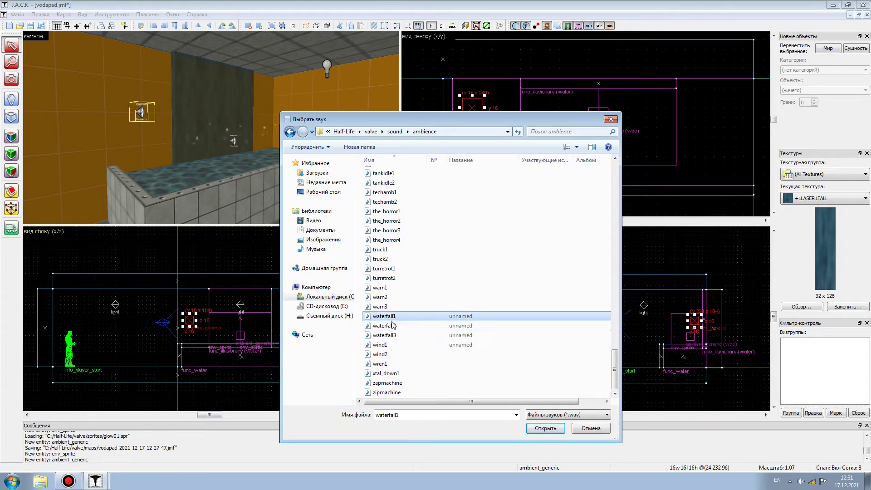
click(546, 429)
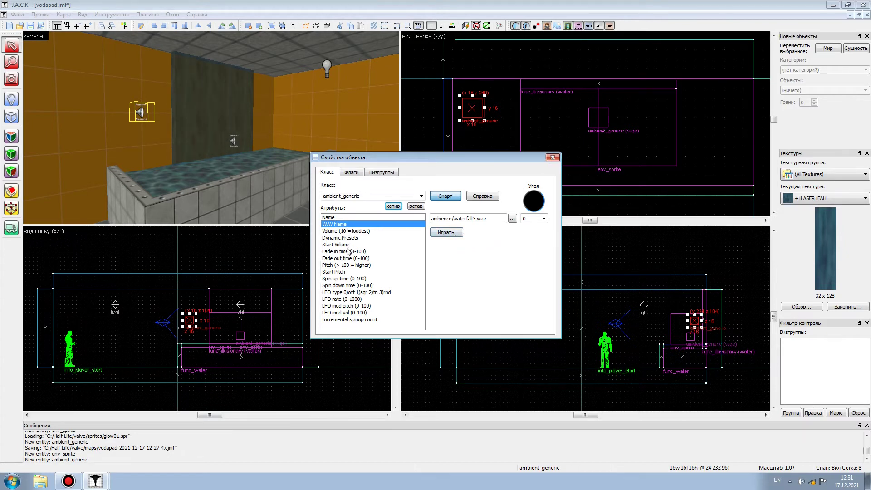
Step: Go through the new ambient_generic's radius and Not Toggled flags, then delete this entity from beside the waterfall
click(351, 173)
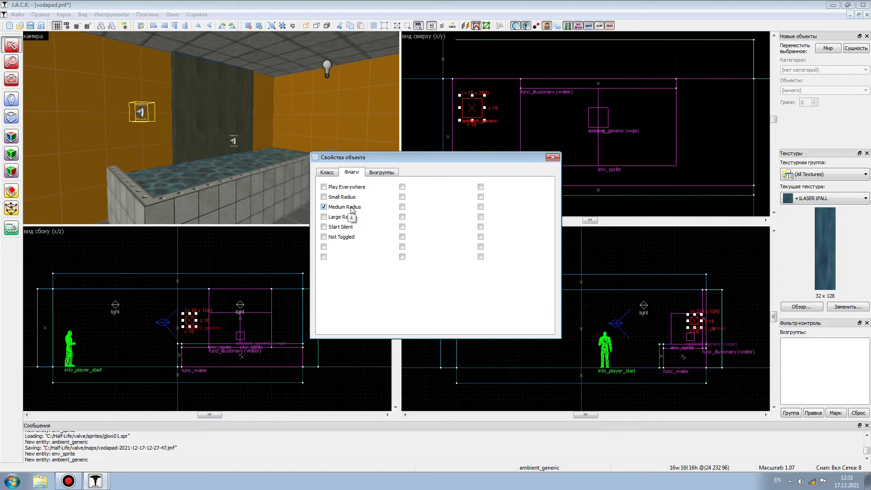
click(341, 217)
click(344, 218)
click(339, 238)
click(327, 172)
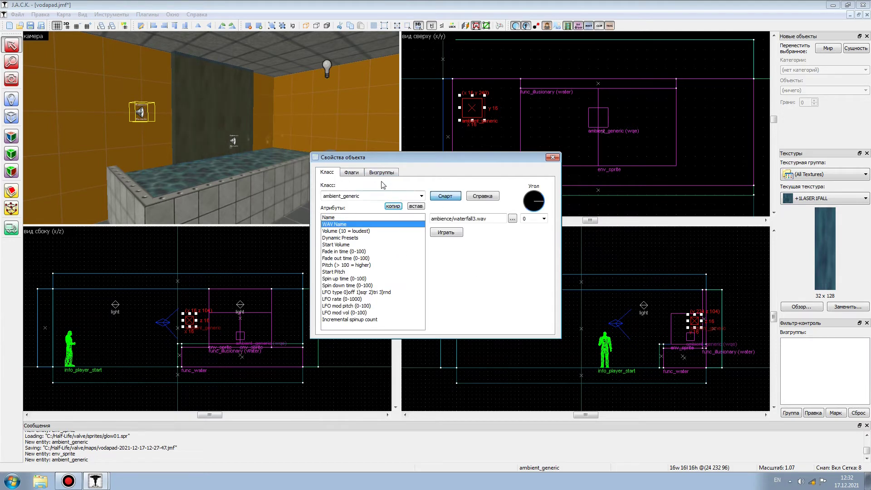
click(553, 157)
key(Delete)
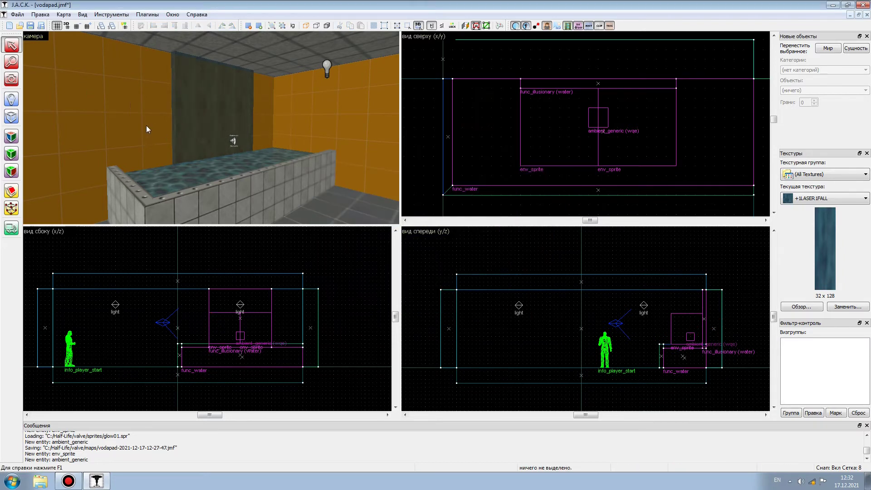
Step: Fly the camera around the room to examine the waterfall, its splash sprites and the basin from different sides
click(12, 79)
drag(223, 124, 212, 131)
key(d)
key(s)
key(w)
key(a)
key(s)
key(a)
key(s)
key(s)
key(d)
key(w)
key(s)
key(d)
key(w)
key(a)
key(a)
key(w)
key(s)
key(d)
key(s)
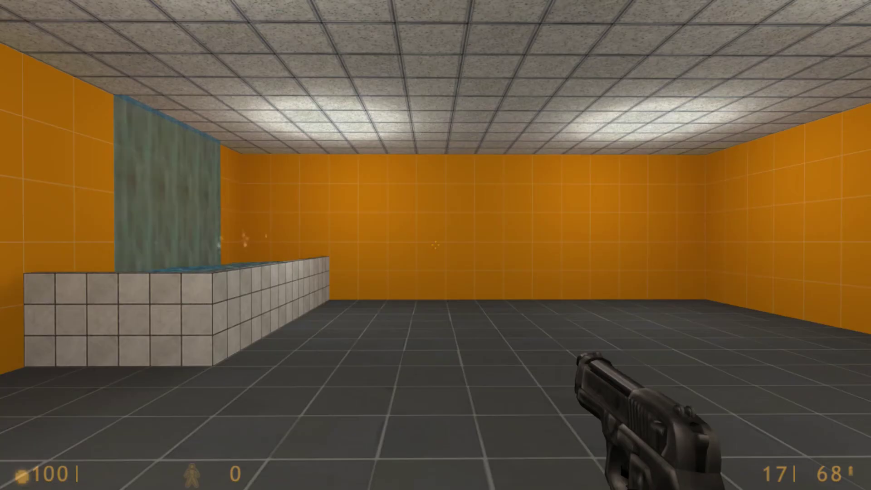
Step: Walk up to the basin in the running Half-Life map to examine the waterfall and its splashes
key(w)
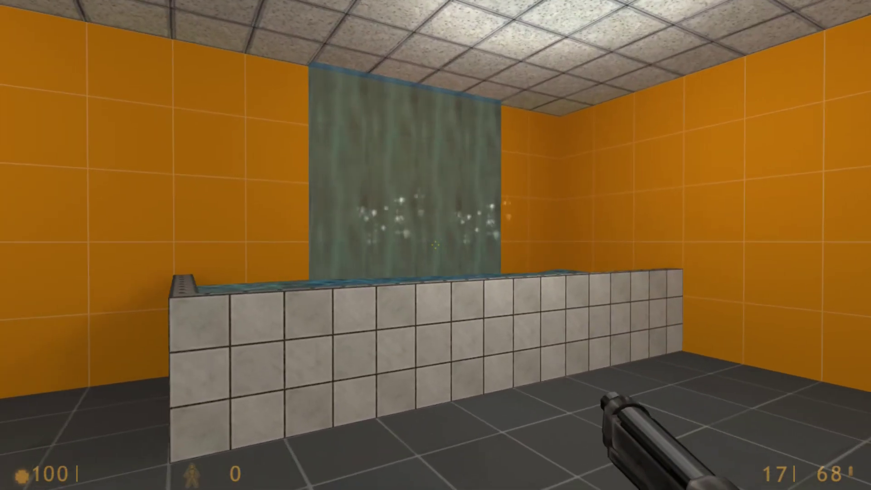
key(w)
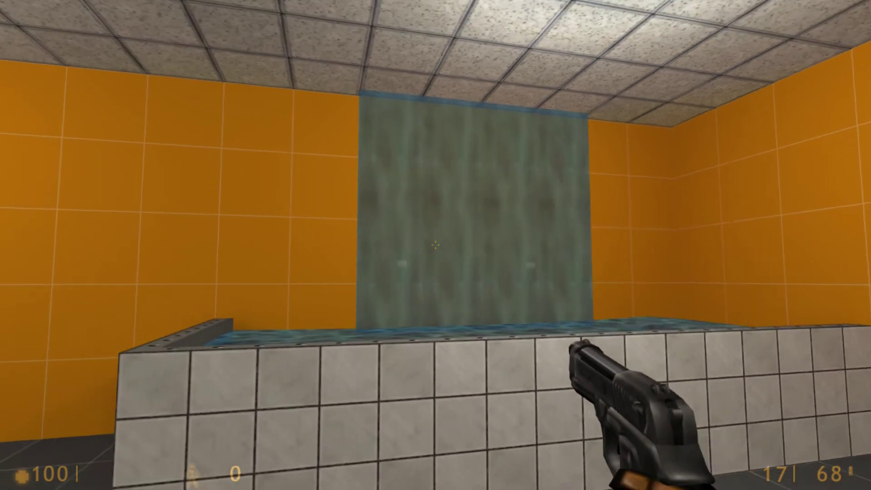
Step: Move along the front edge of the basin to examine the waterfall texture and splash sprites up close
key(w)
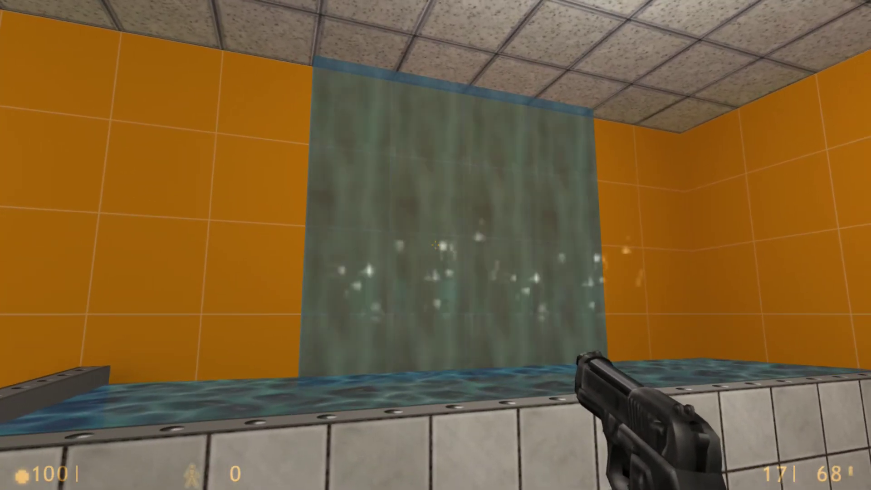
key(a)
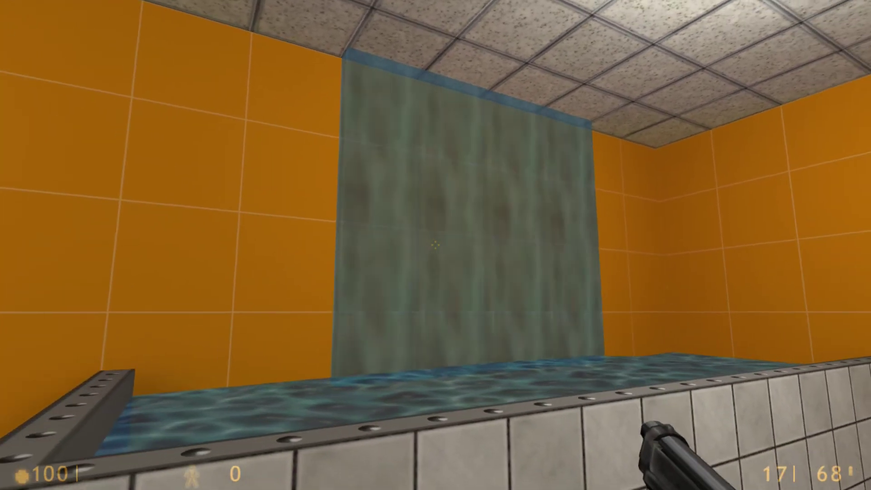
key(d)
key(s)
key(d)
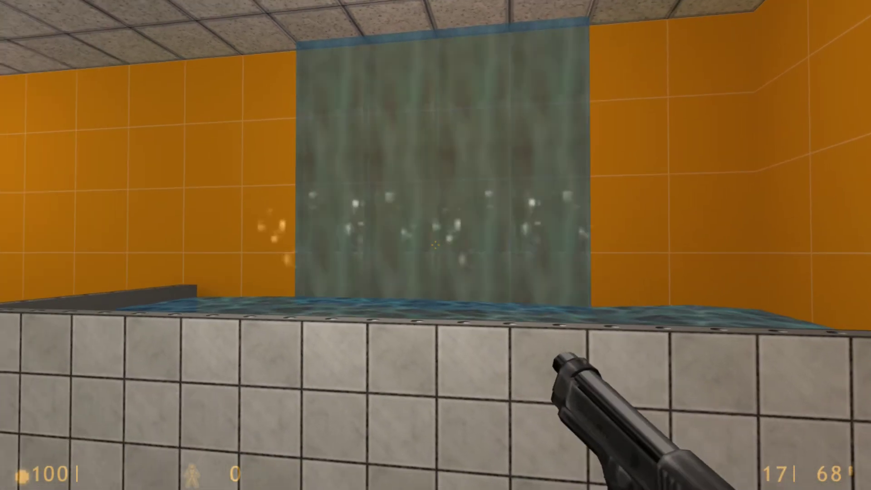
key(a)
key(w)
key(w)
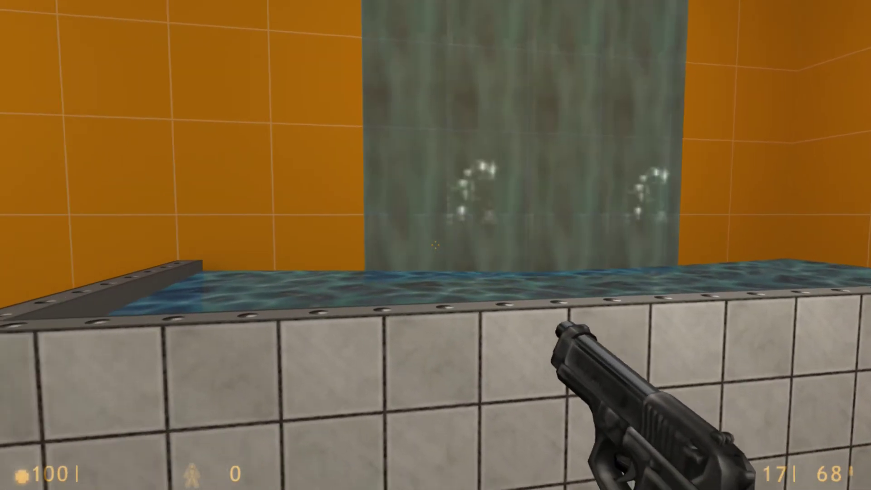
key(w)
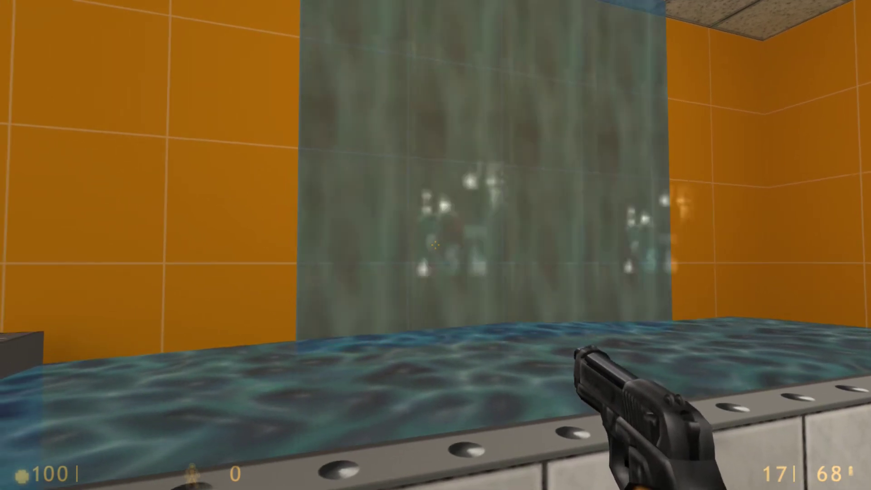
key(d)
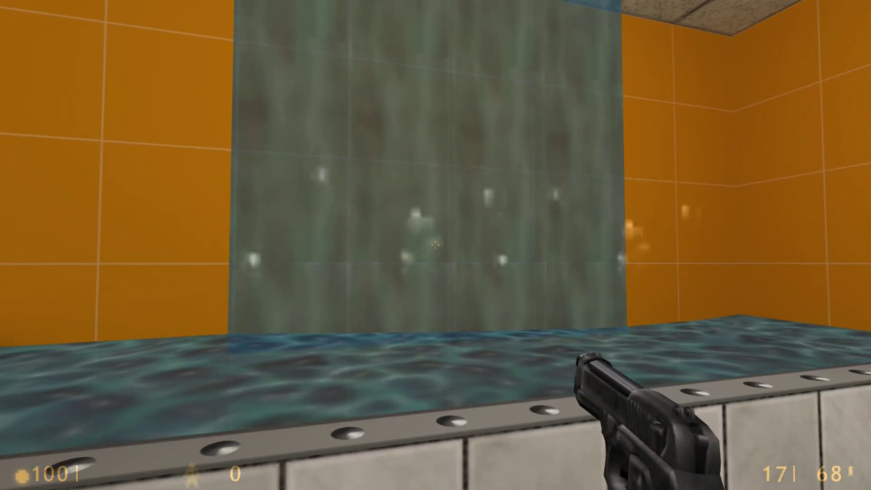
key(w)
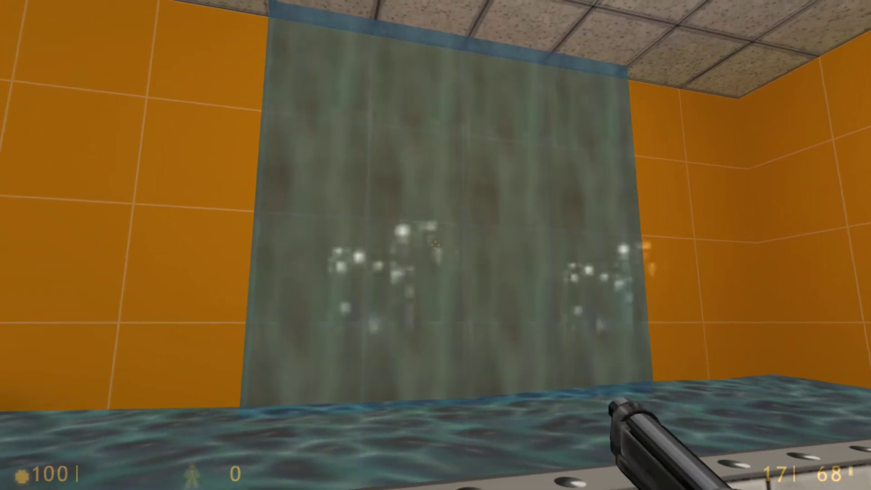
key(w)
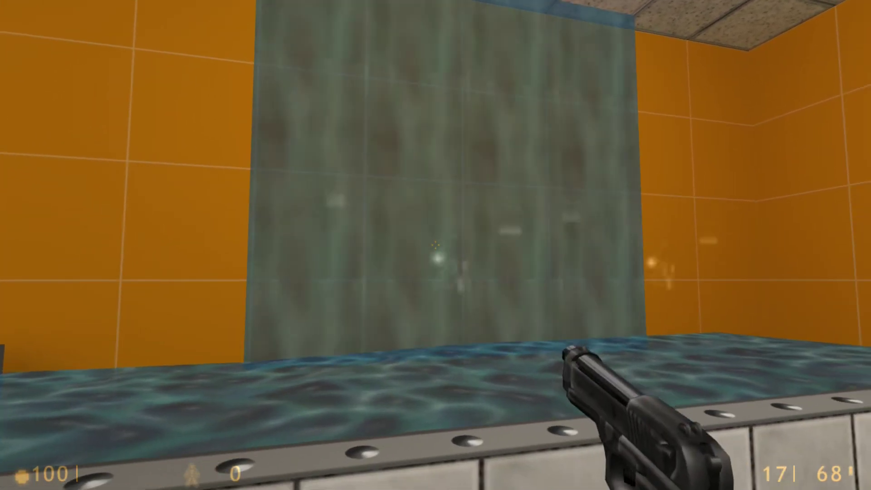
key(a)
key(d)
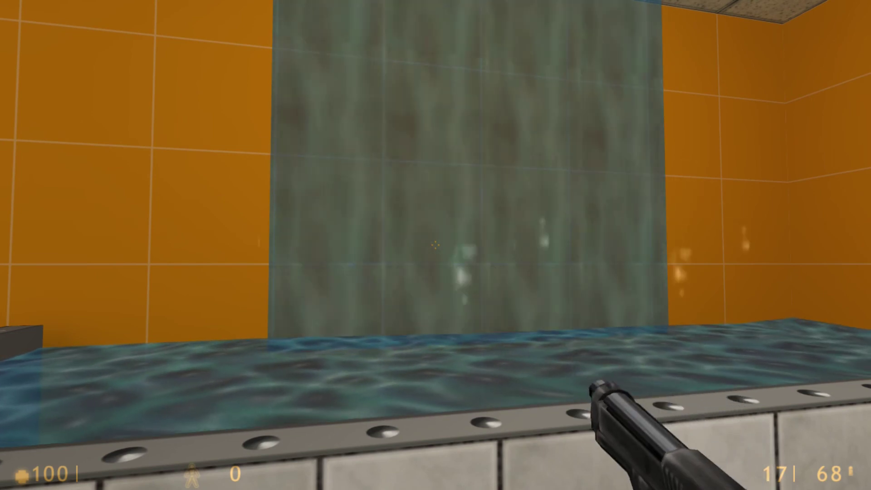
Step: Back away across the room to examine the waterfall and its splashes from a distance and from both sides
key(s)
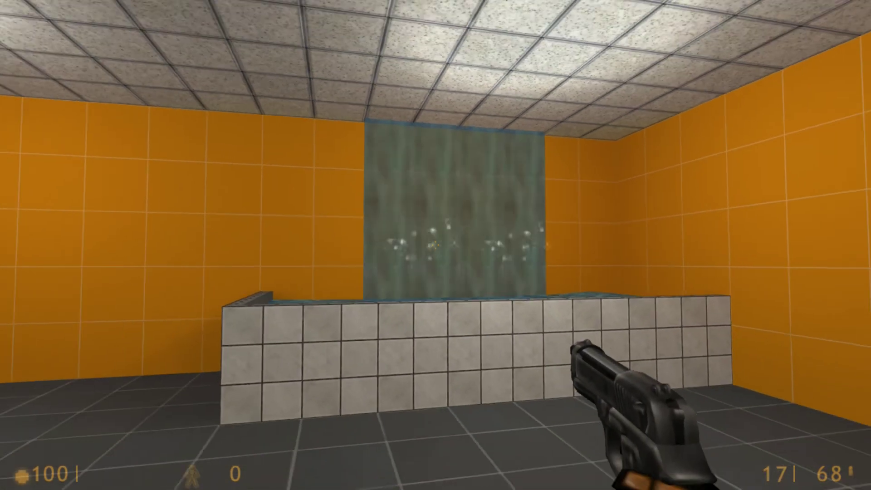
key(a)
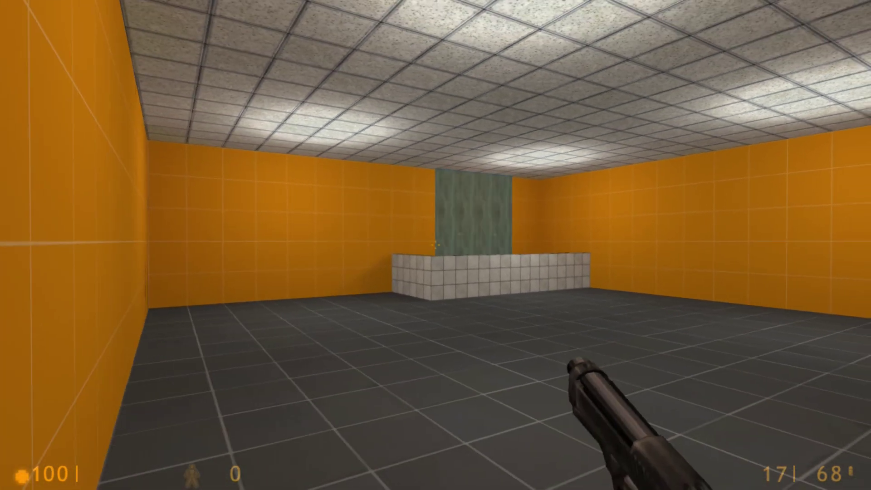
key(s)
key(d)
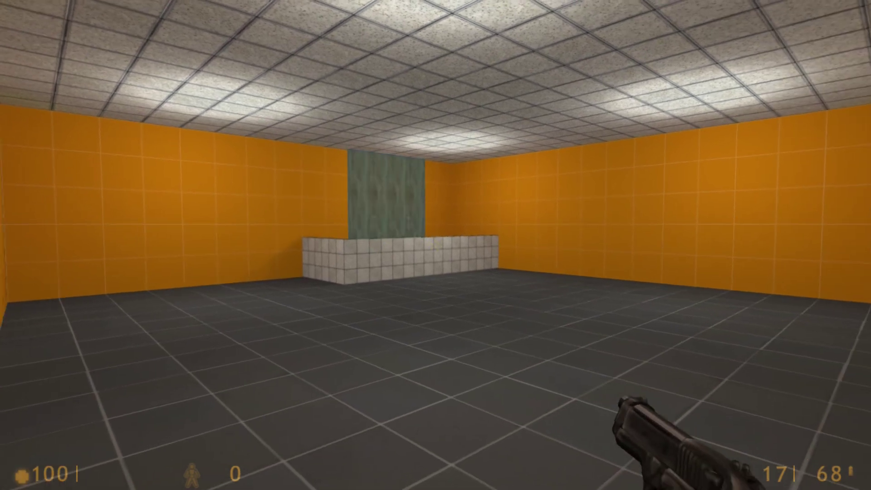
key(w)
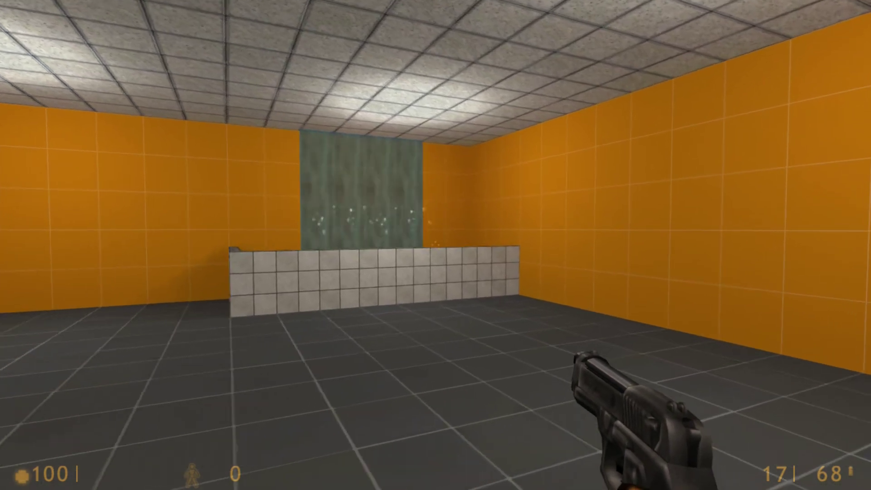
key(s)
key(a)
key(w)
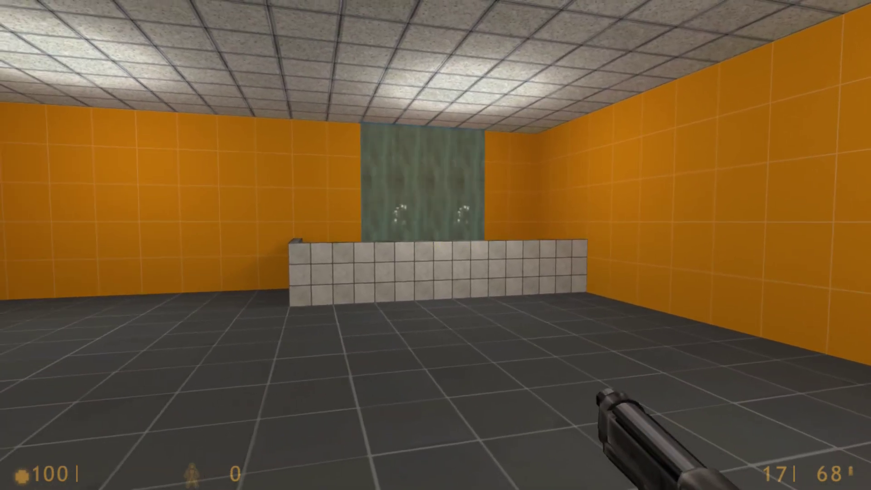
key(d)
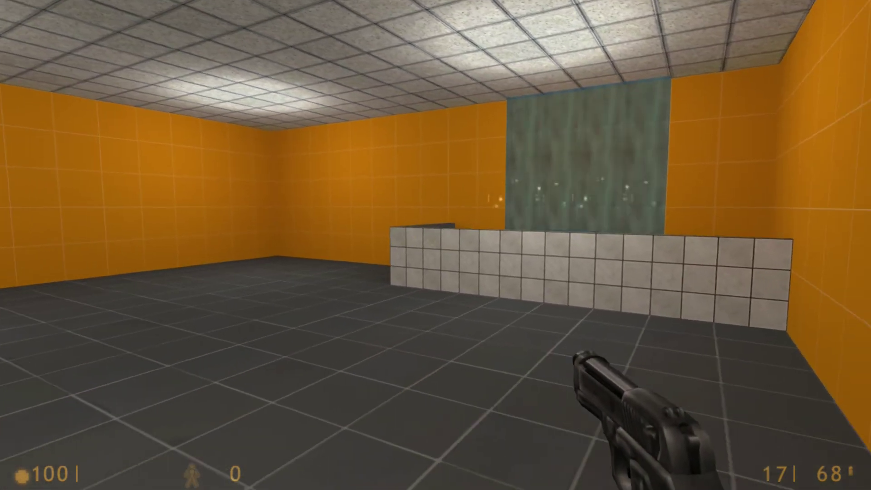
key(w)
key(a)
key(s)
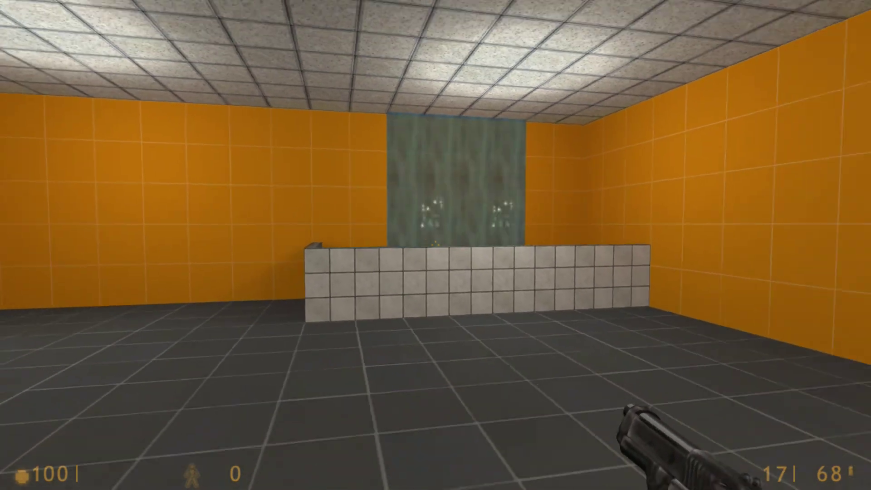
Step: Approach the basin's corner and jump into the water to examine the pool from below the surface
key(a)
key(s)
key(w)
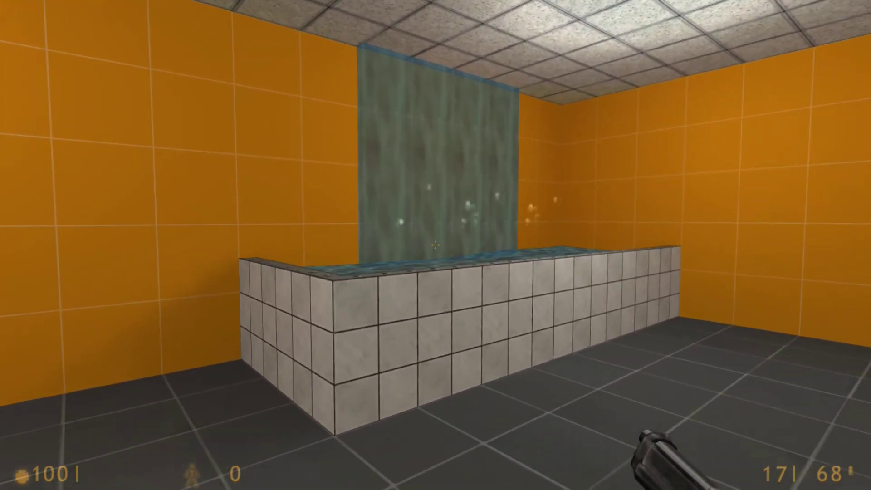
key(space)
key(w)
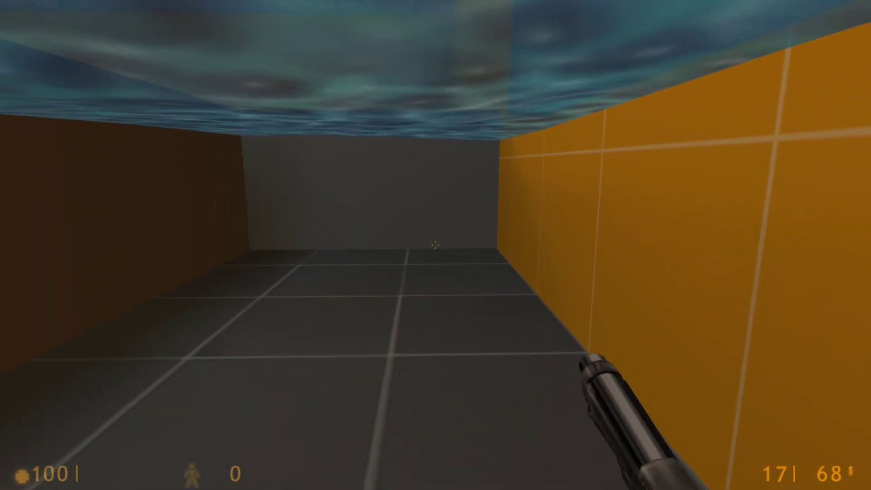
key(w)
key(w)
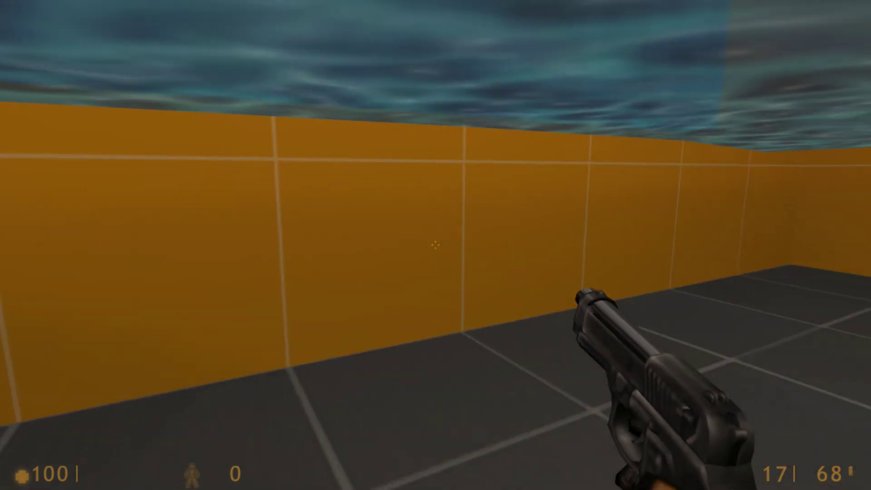
Step: Surface beside the waterfall and climb out of the basin to view the splashes from the room floor
key(space)
key(w)
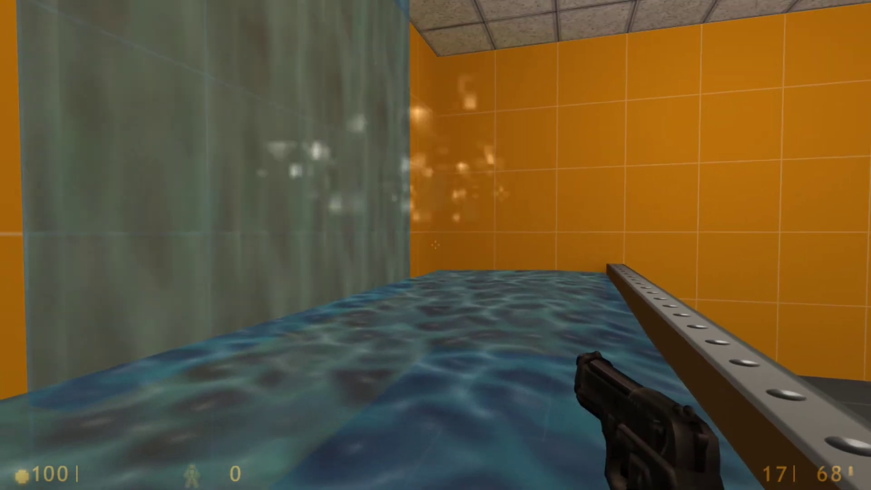
key(w)
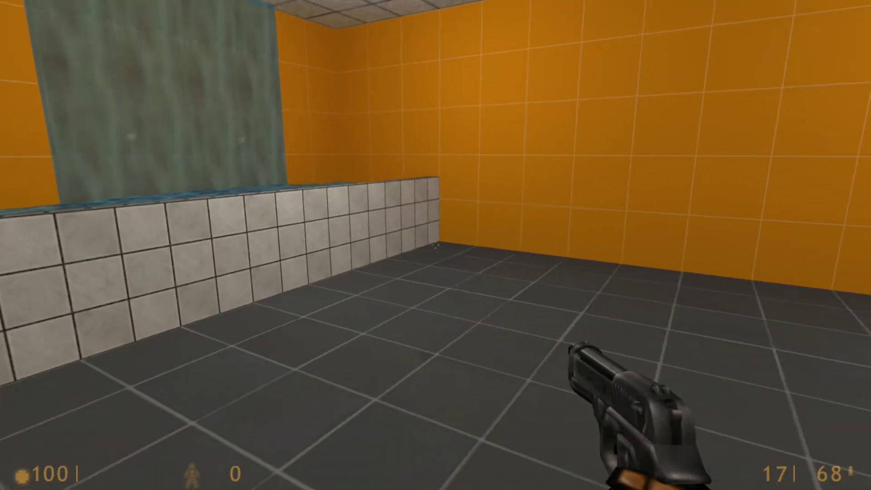
key(w)
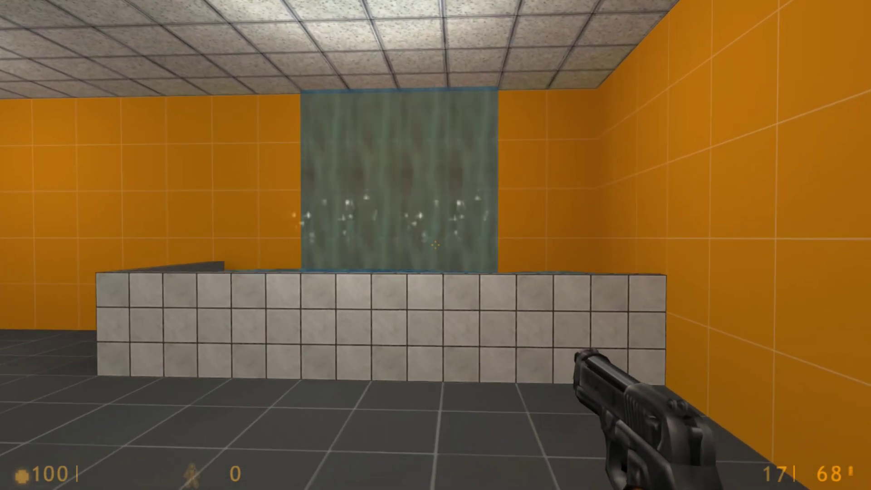